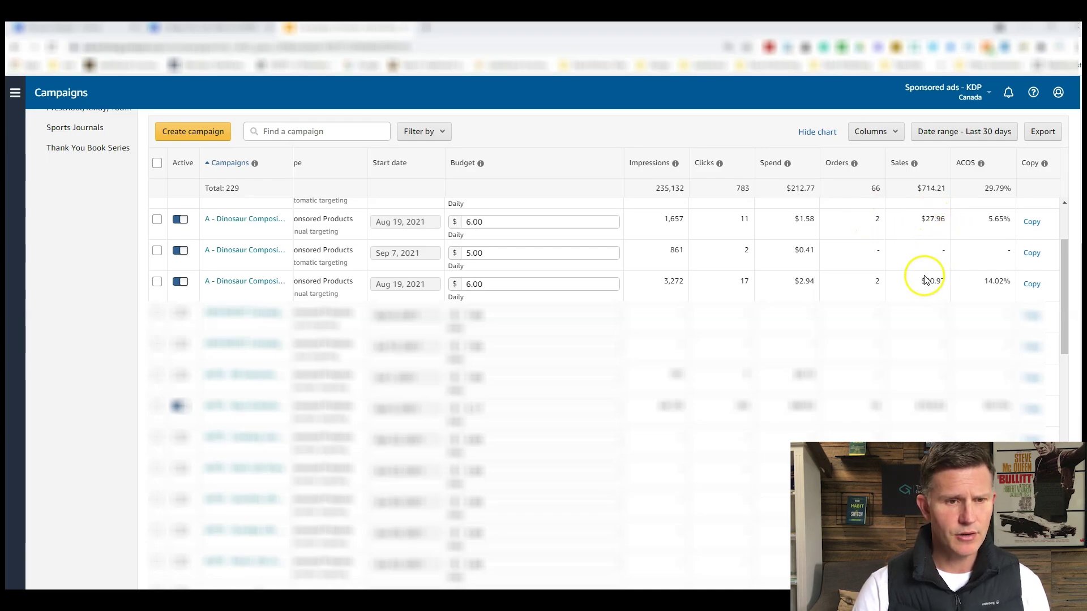
# Open the keyword targeting list of the Dinosaur Composition Journal - Broad ad group in campaign A - Dinosaur Composition Journal - Broad.
pyautogui.click(244, 220)
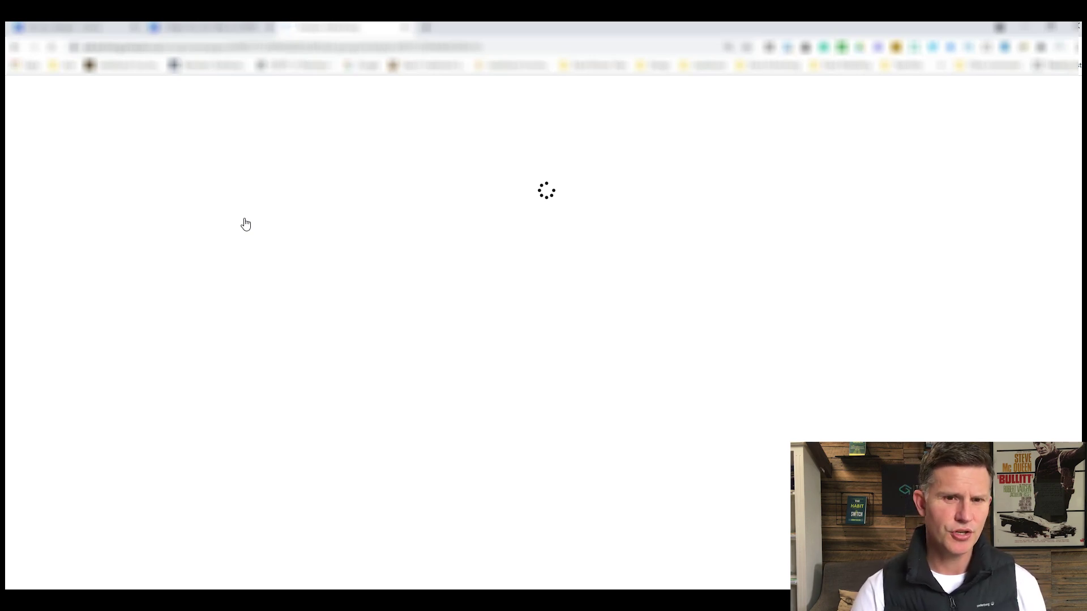
pyautogui.click(207, 302)
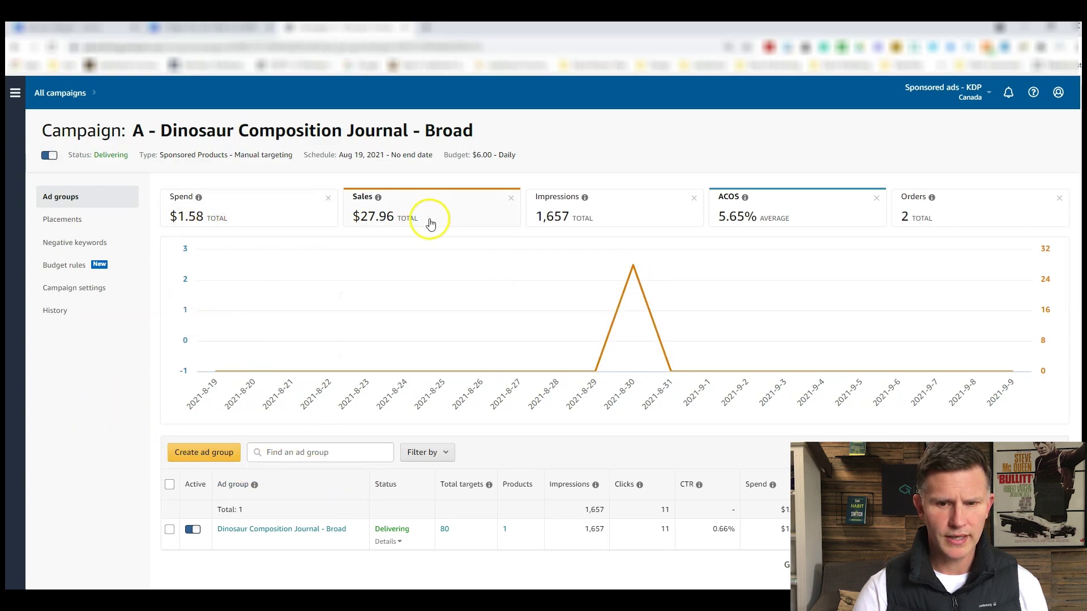
pyautogui.scroll(-1, 271, 453)
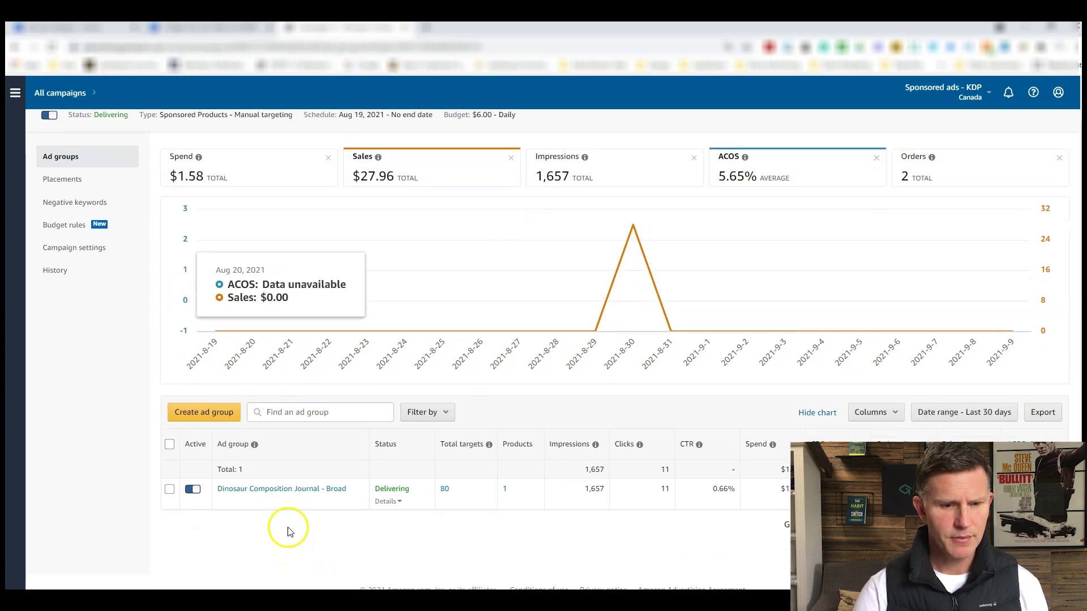
pyautogui.click(268, 492)
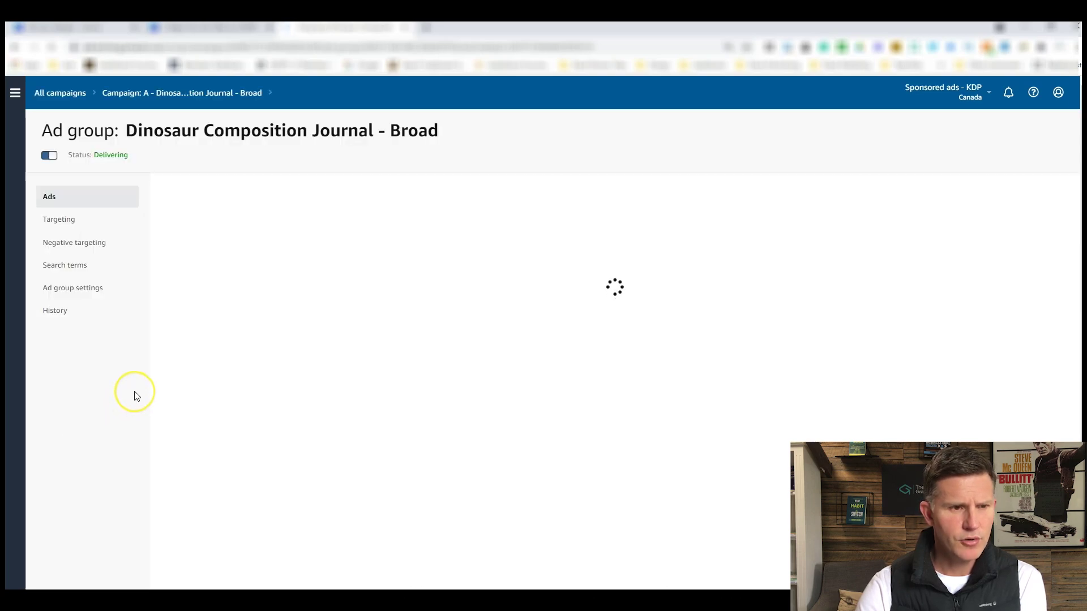
pyautogui.click(71, 221)
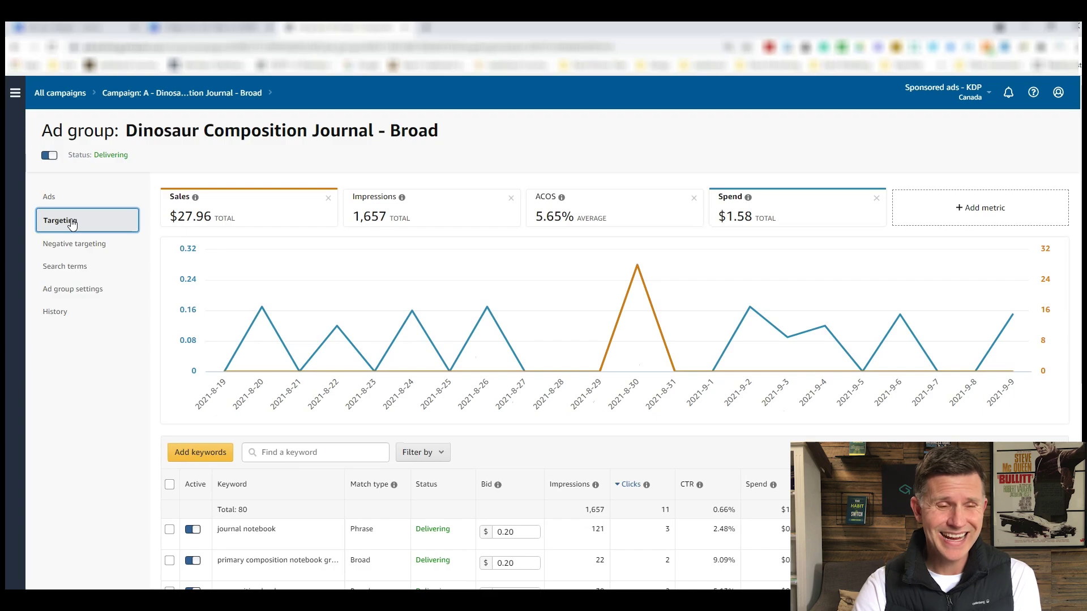
pyautogui.moveTo(261, 357)
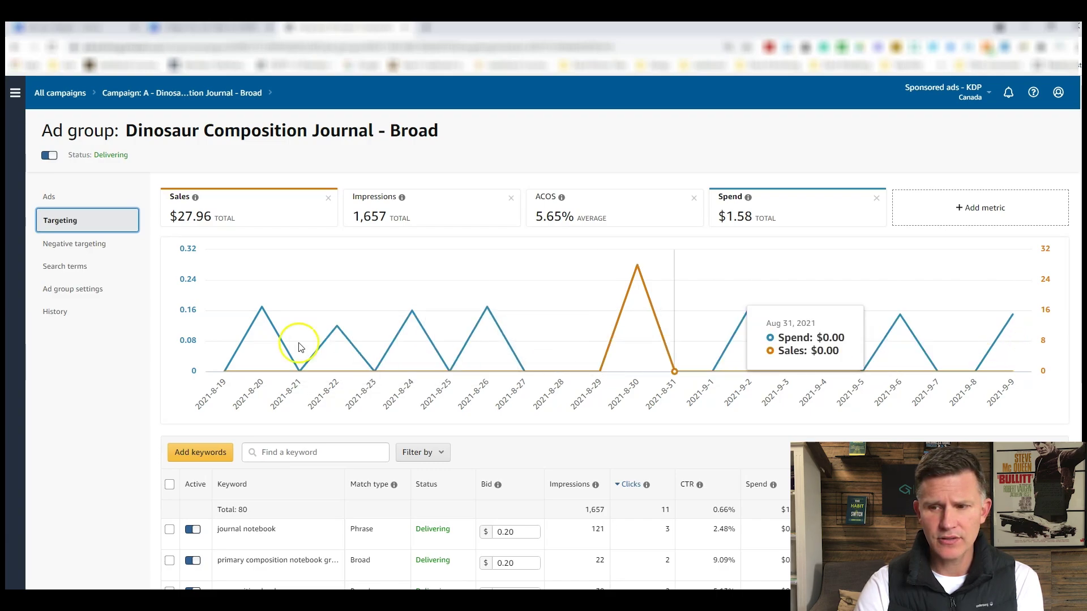
pyautogui.scroll(-1, 99, 354)
pyautogui.scroll(-3, 99, 354)
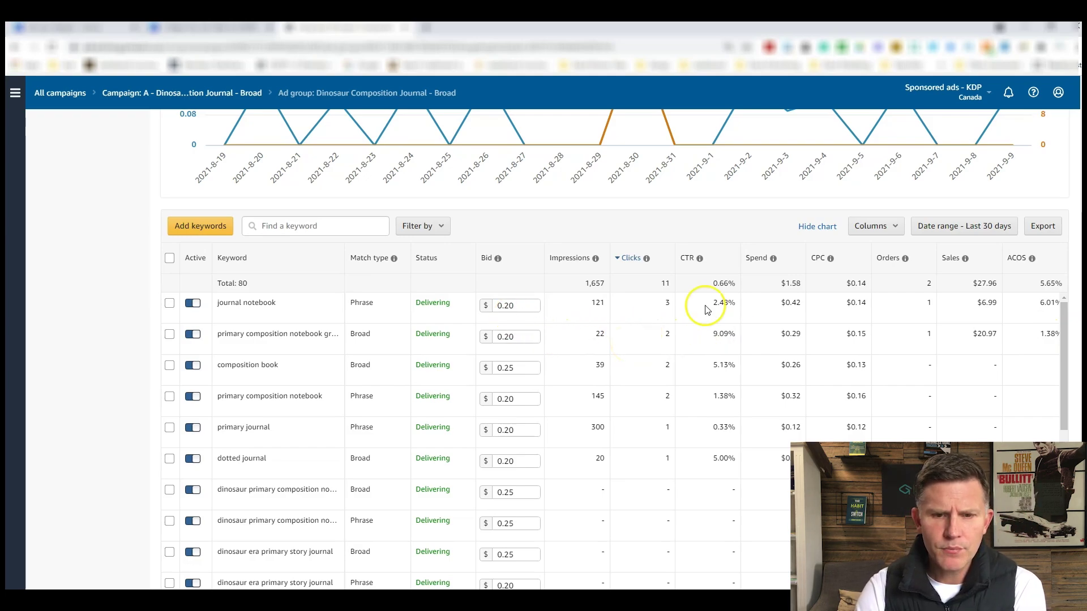
# Set the bid for the broad-match keyword primary composition notebook grades k 2 to $0.25 and save it.
pyautogui.click(516, 306)
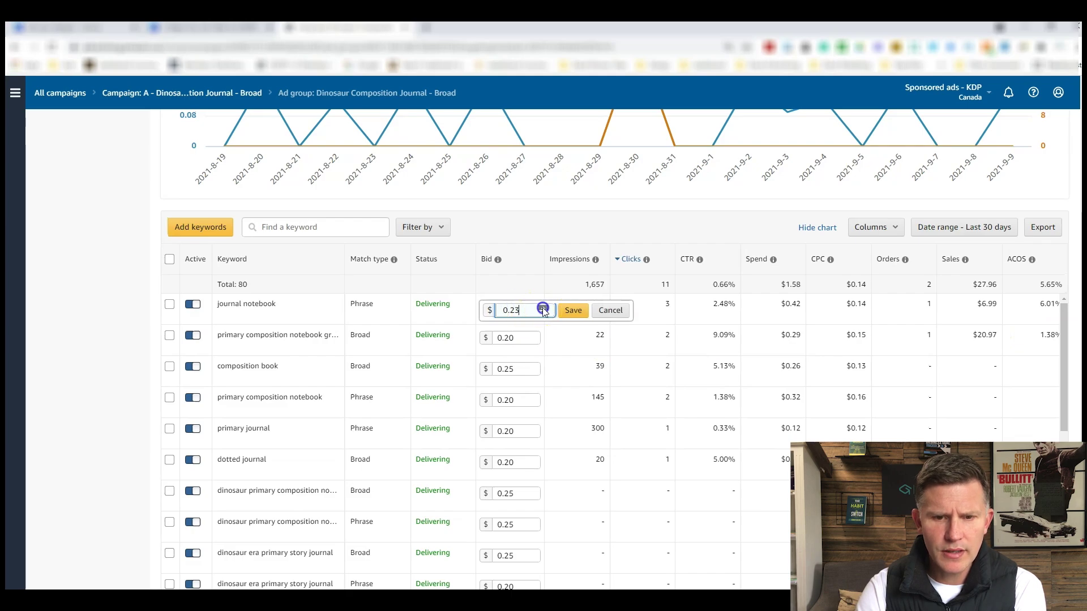
pyautogui.click(520, 337)
pyautogui.click(542, 339)
pyautogui.click(543, 339)
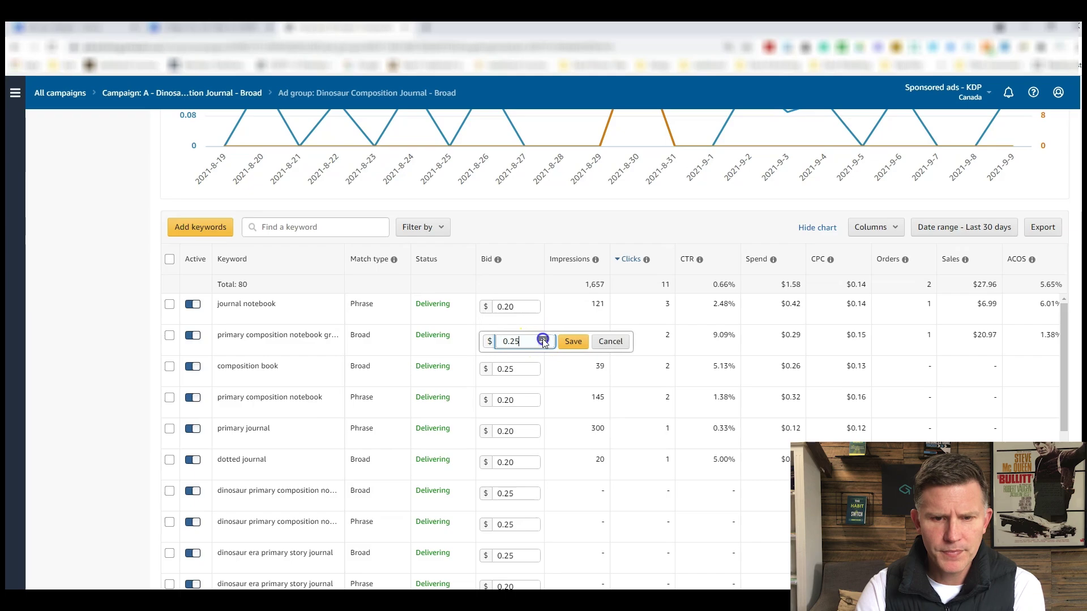
pyautogui.click(574, 343)
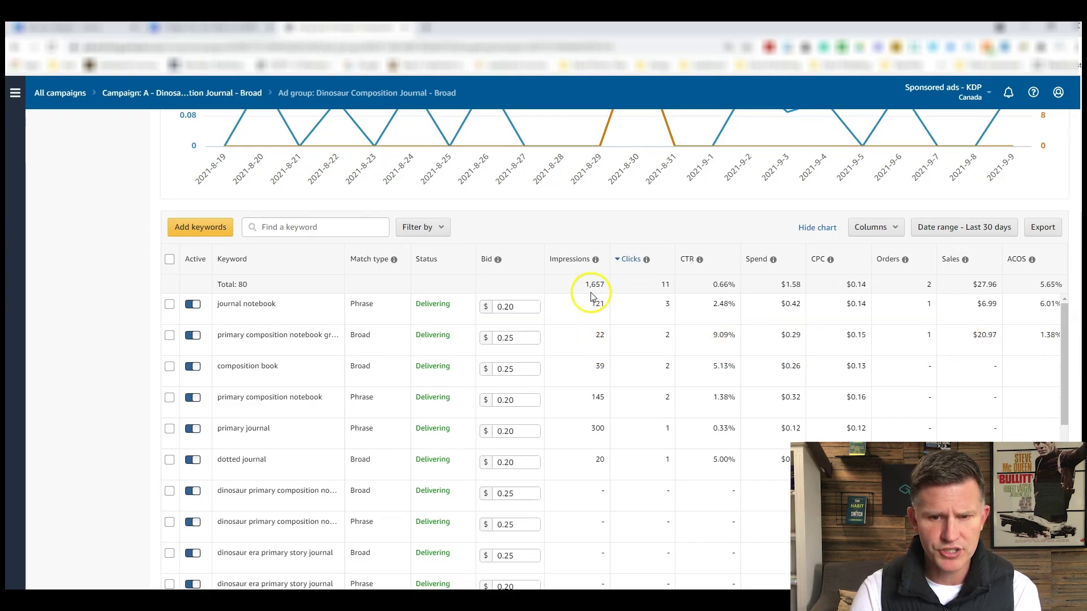
# Save bids of $0.25 for the journal notebook phrase keyword and the composition book broad keyword.
pyautogui.click(528, 307)
pyautogui.click(542, 309)
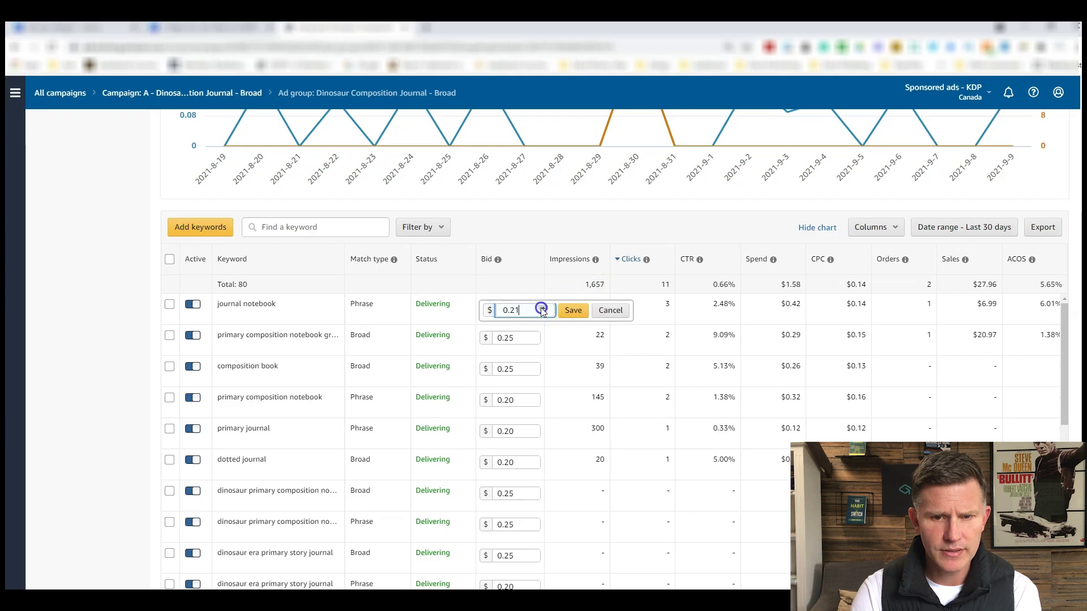
pyautogui.click(542, 308)
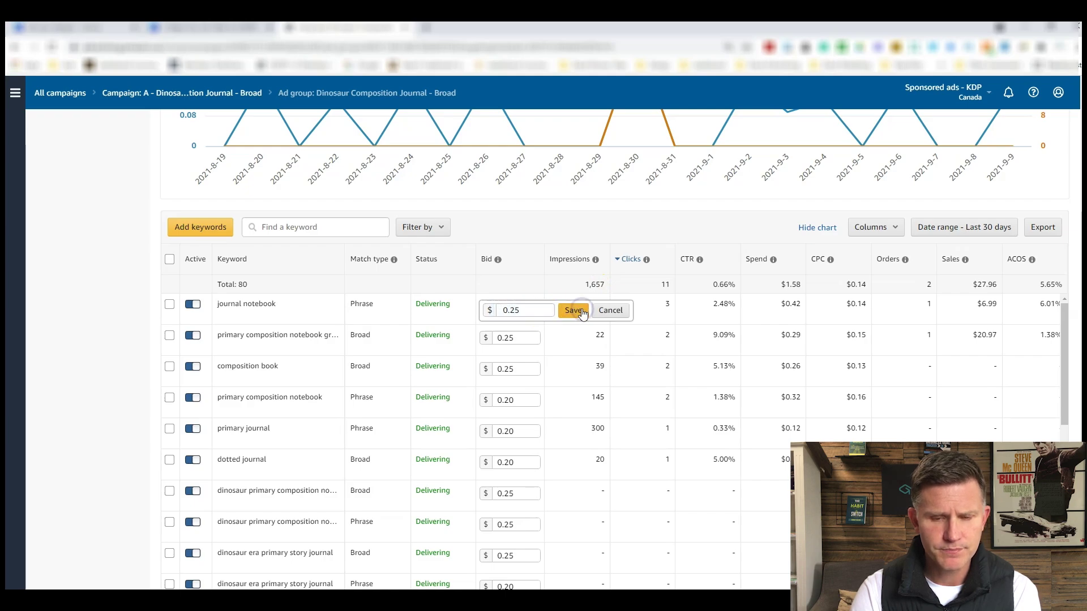
pyautogui.click(573, 311)
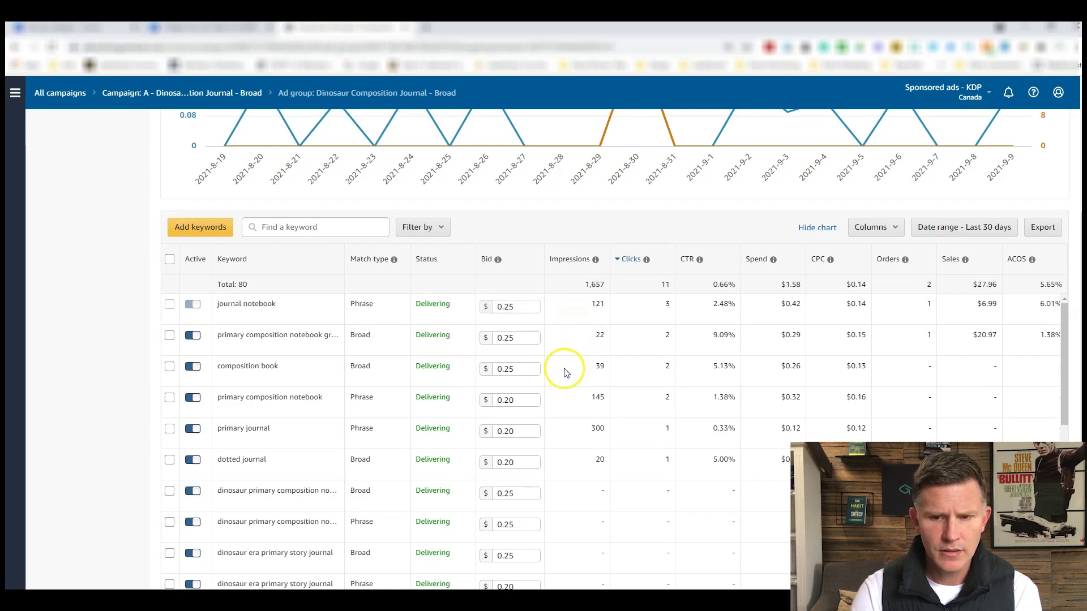
pyautogui.click(520, 369)
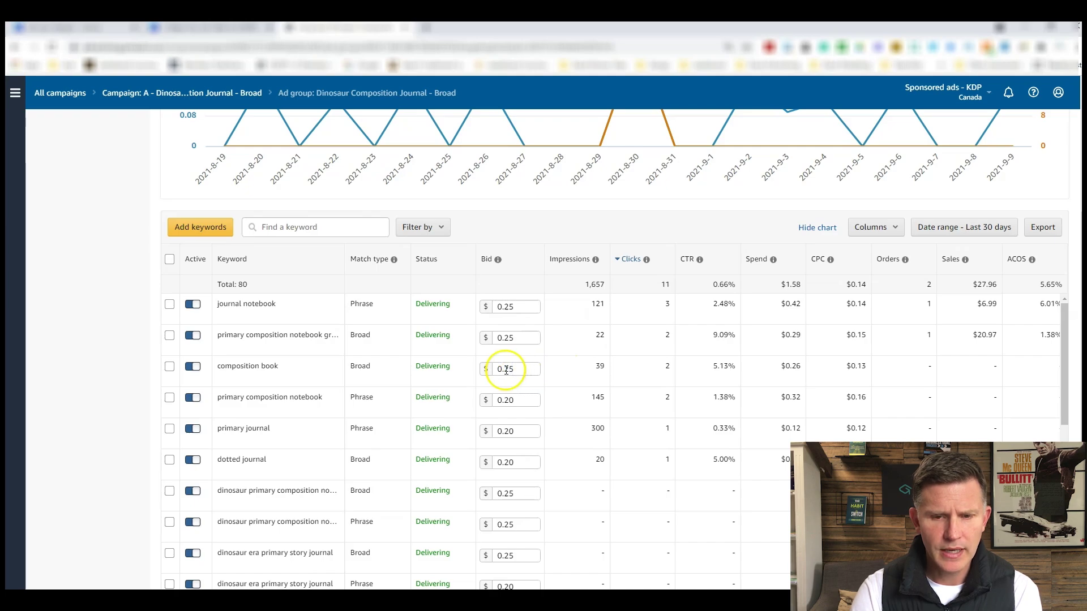
pyautogui.click(580, 373)
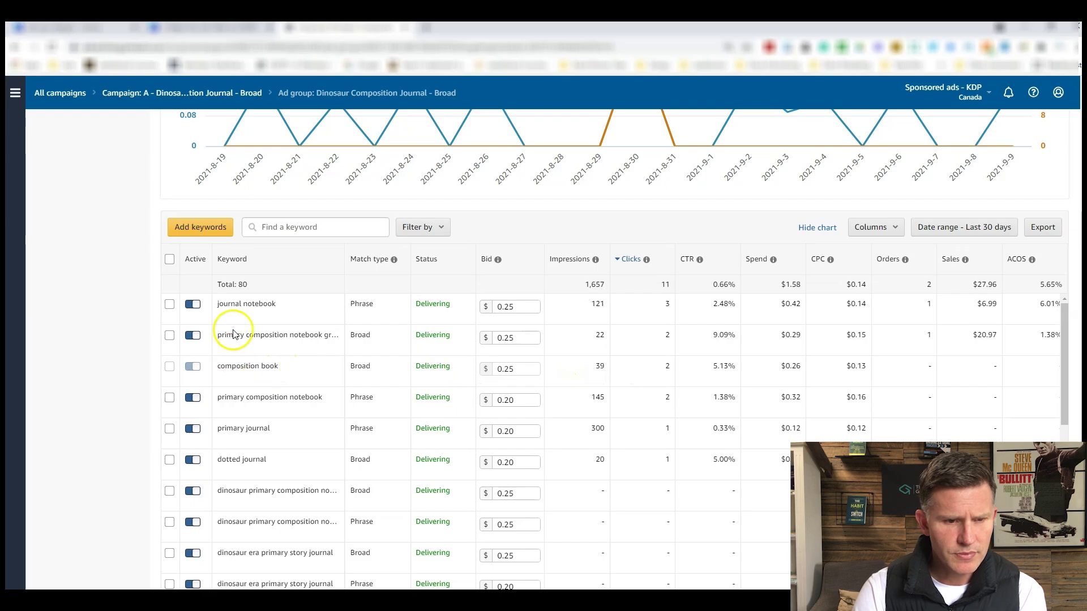
# Show the ad group's customer search terms sorted by orders, highest first.
pyautogui.scroll(5, 929, 360)
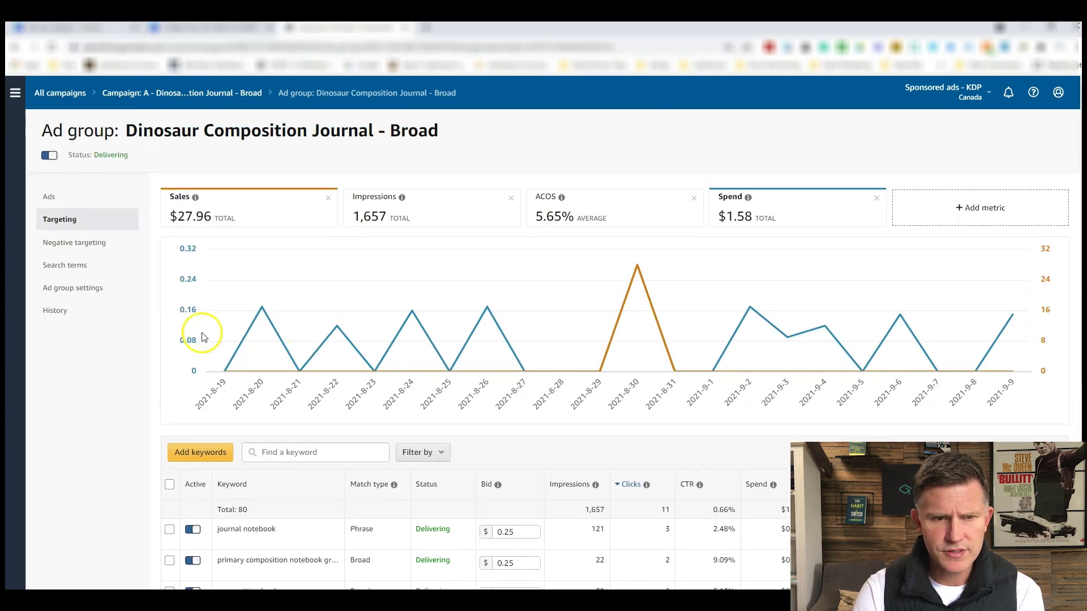
pyautogui.click(80, 269)
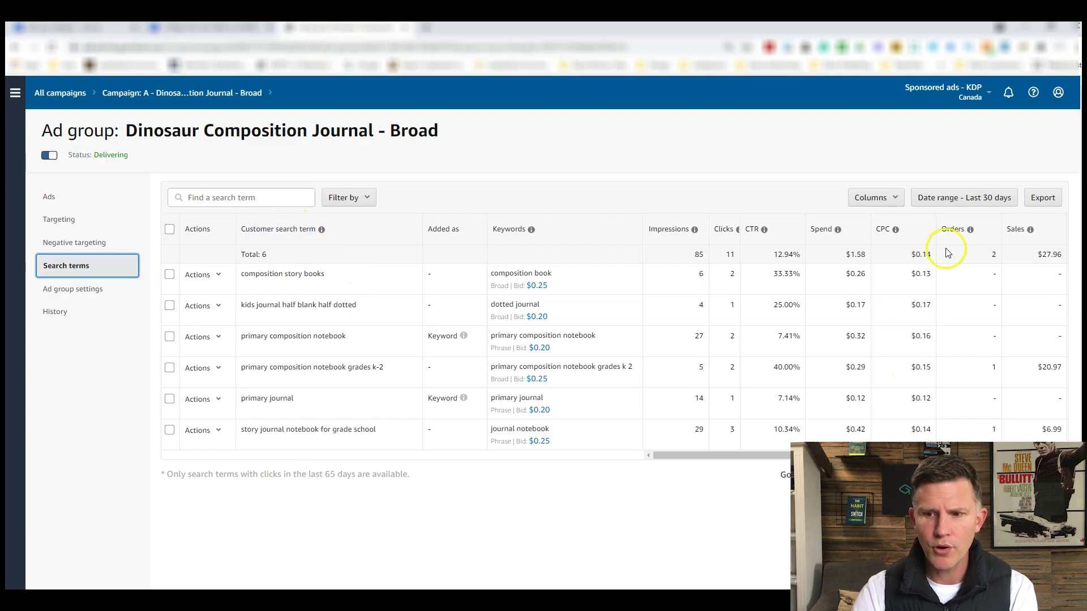
pyautogui.click(986, 229)
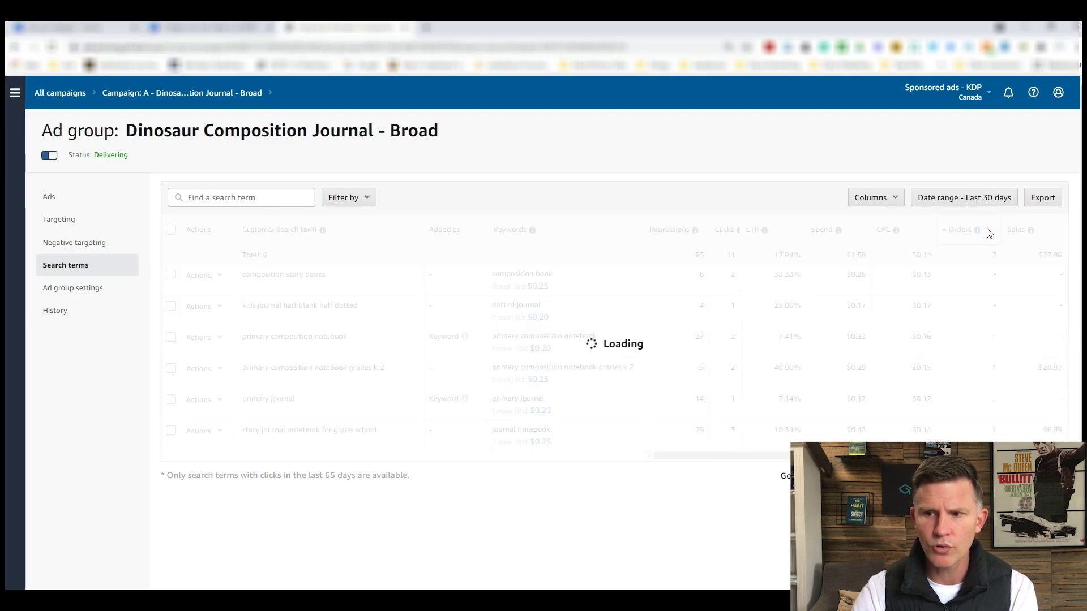
pyautogui.click(987, 231)
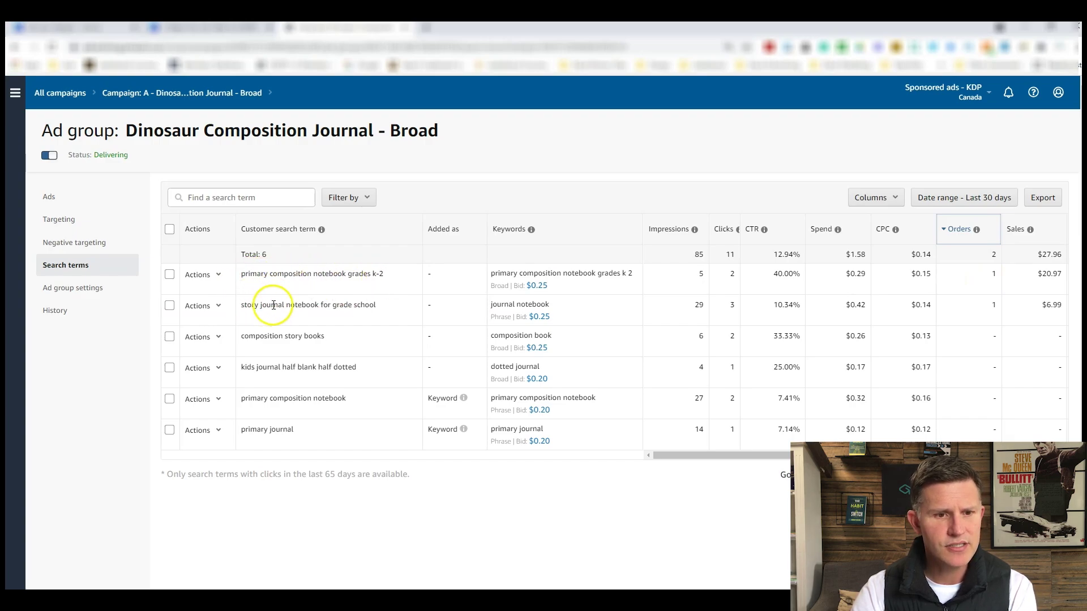
pyautogui.click(382, 310)
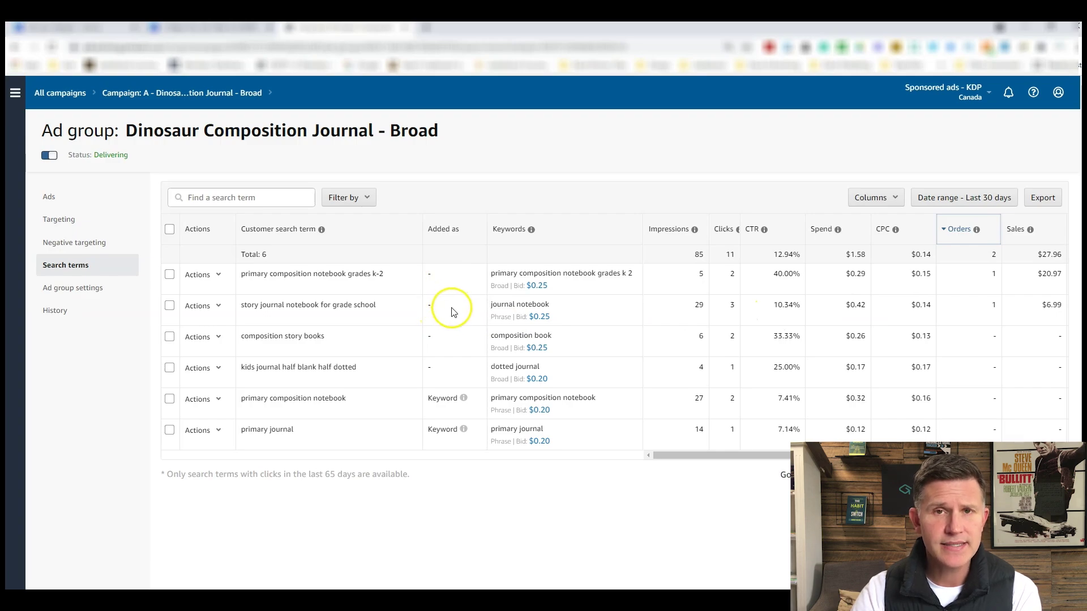
# Select the two search terms with orders and start adding them as keywords with only the Exact match type.
pyautogui.click(169, 274)
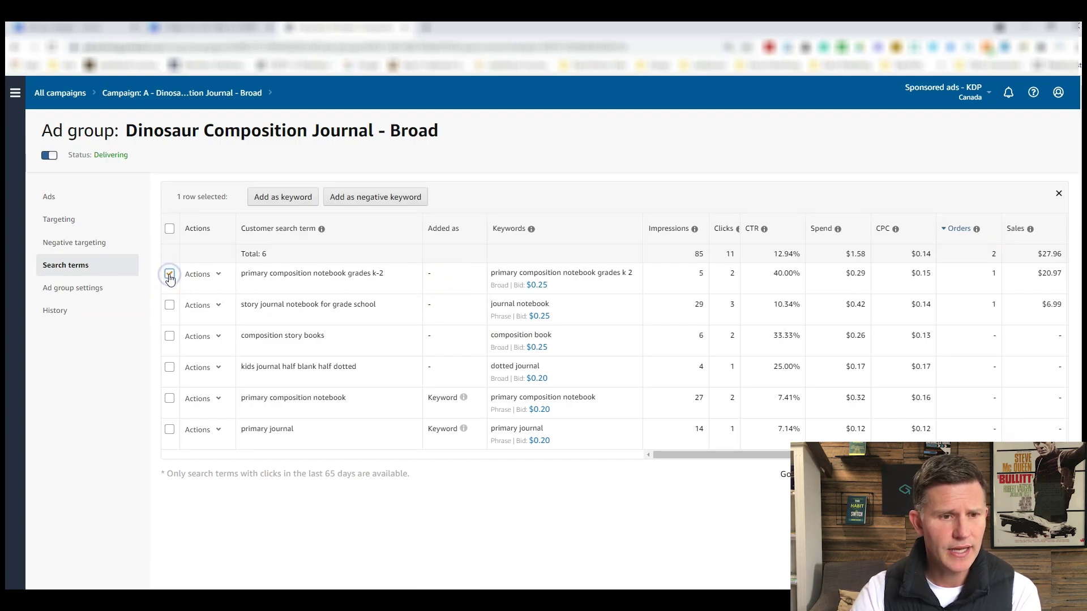
pyautogui.click(170, 306)
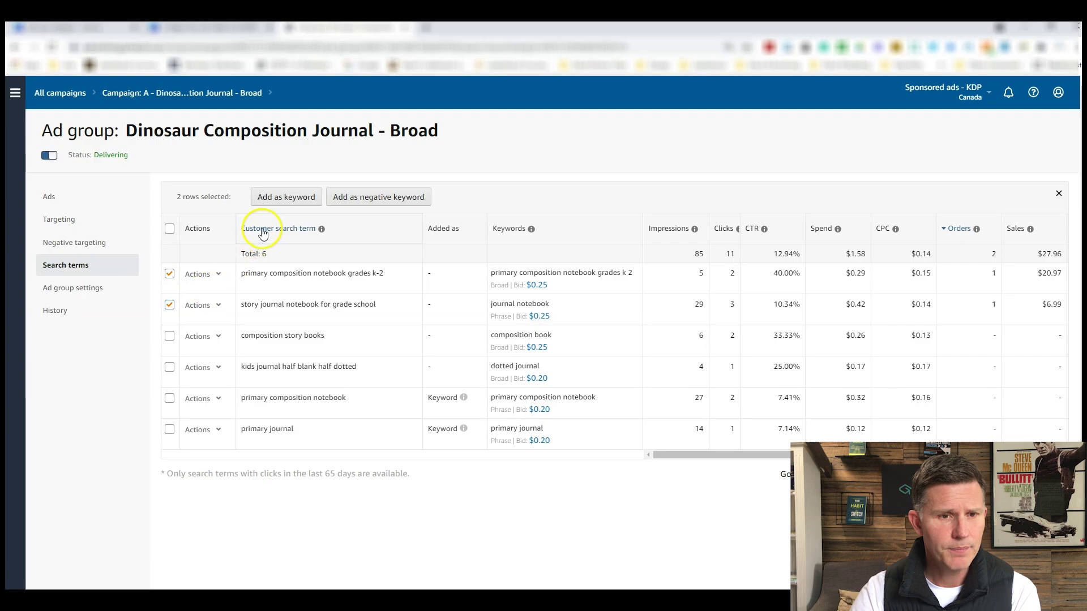
pyautogui.click(295, 198)
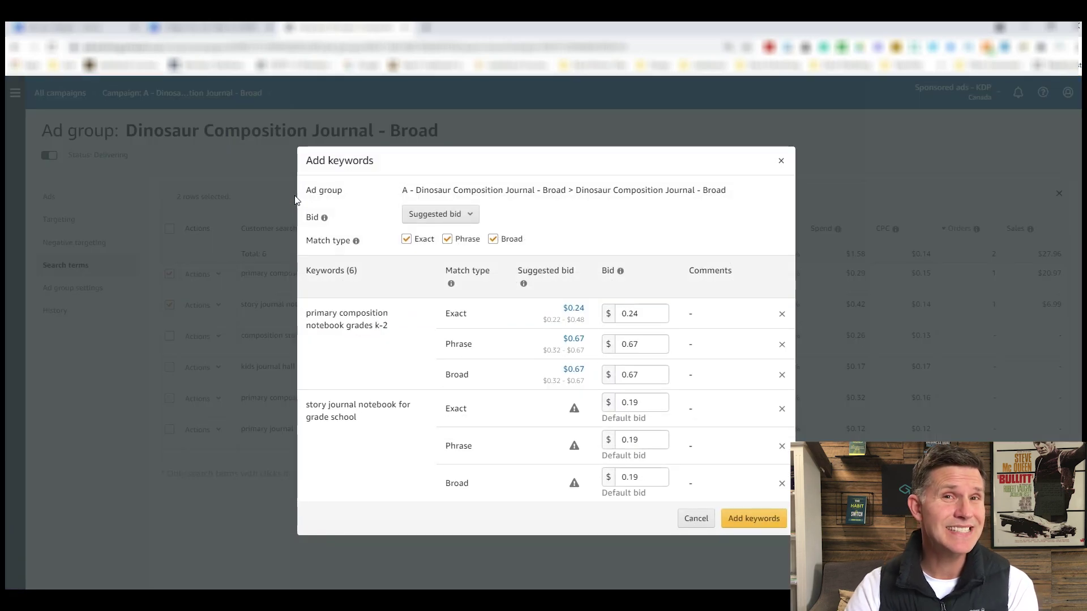
pyautogui.click(494, 240)
pyautogui.click(448, 253)
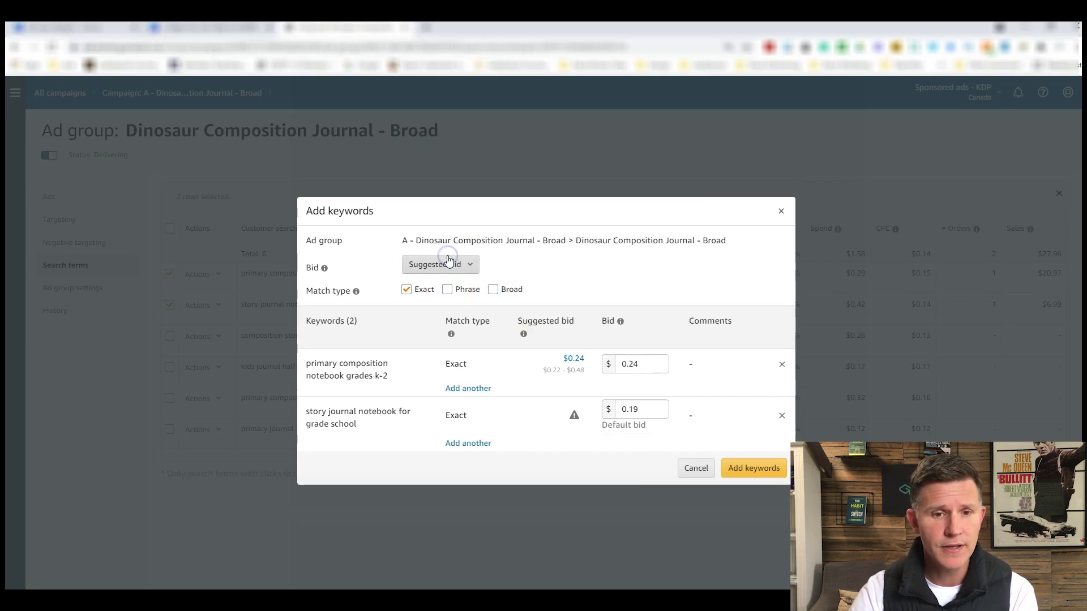
pyautogui.click(469, 264)
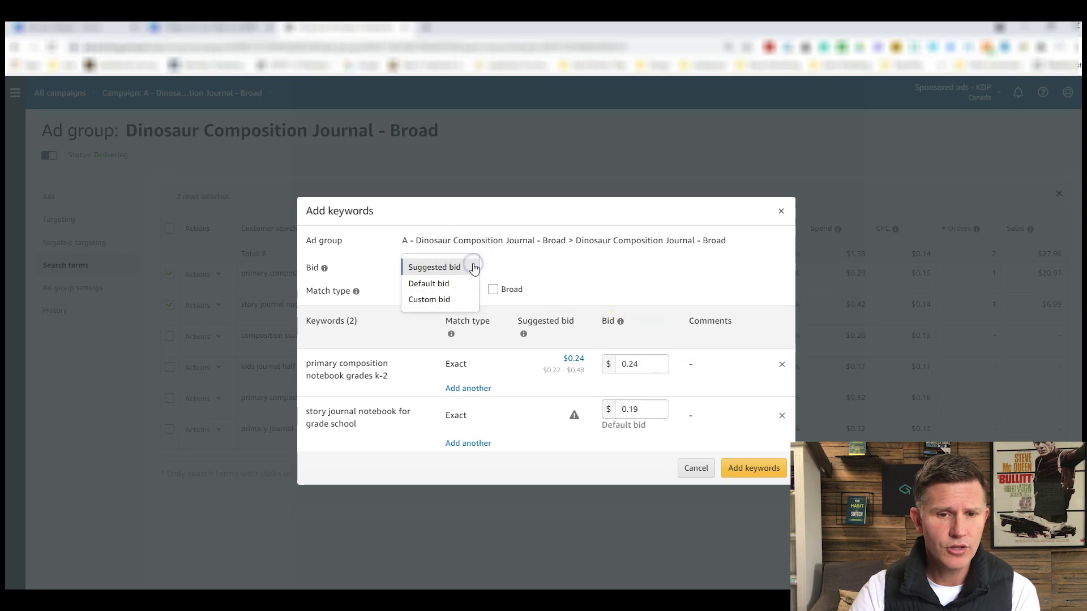
pyautogui.click(443, 300)
pyautogui.click(455, 261)
pyautogui.click(442, 282)
# Set a custom bid of $0.25 for both exact-match keywords and add them to the ad group.
pyautogui.click(450, 263)
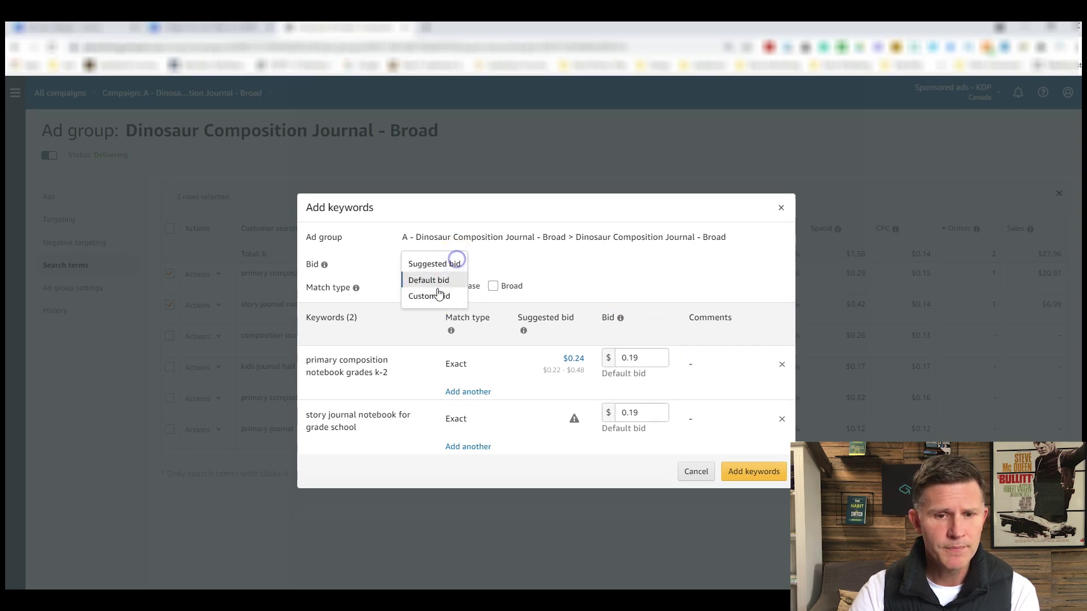
pyautogui.click(433, 296)
pyautogui.click(508, 261)
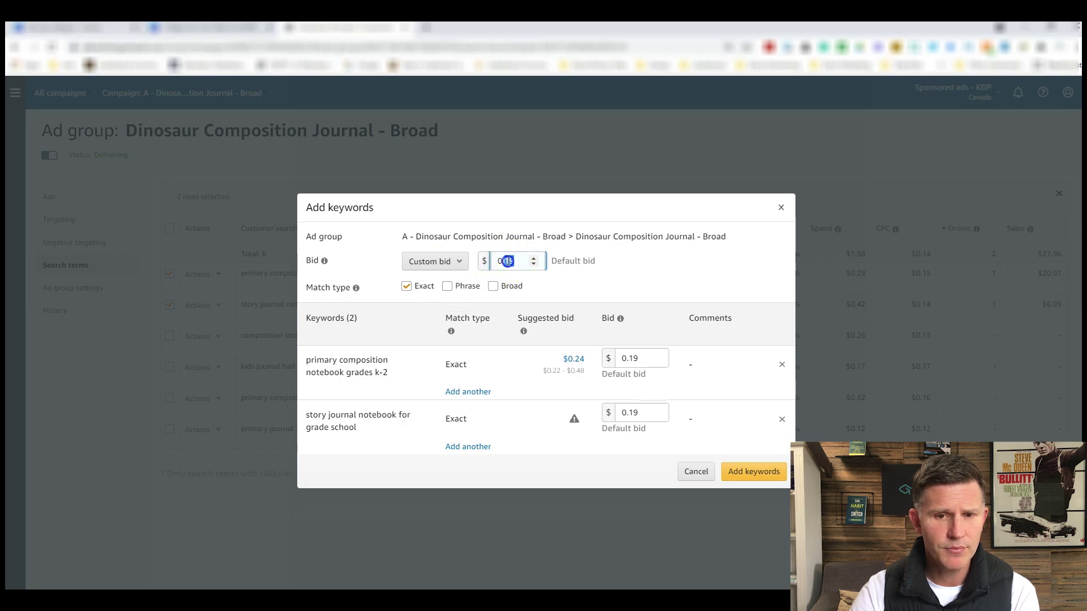
pyautogui.doubleClick(508, 260)
pyautogui.write('27')
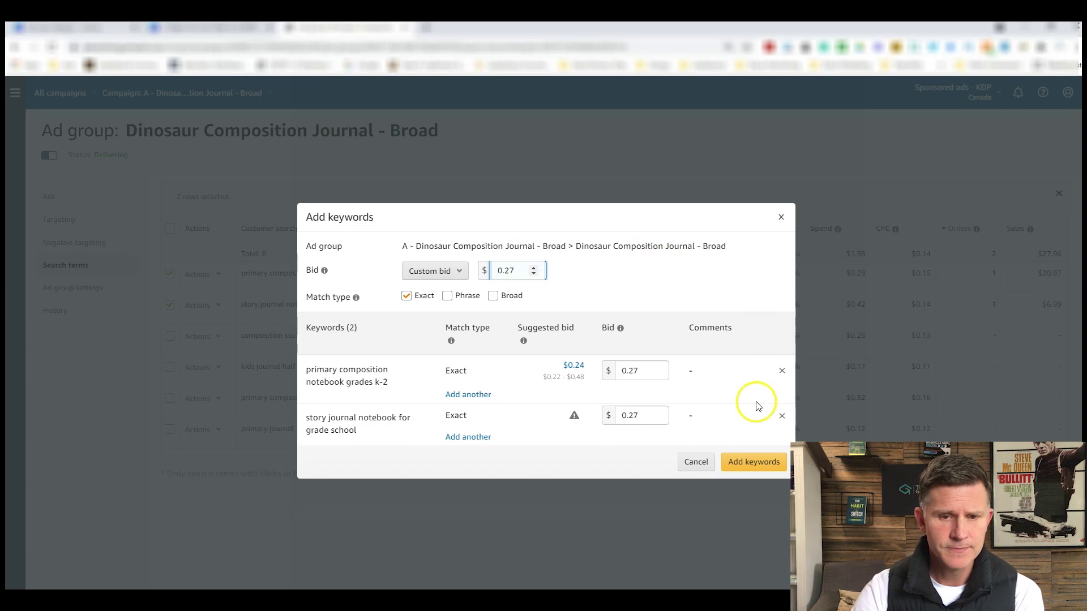
pyautogui.click(515, 270)
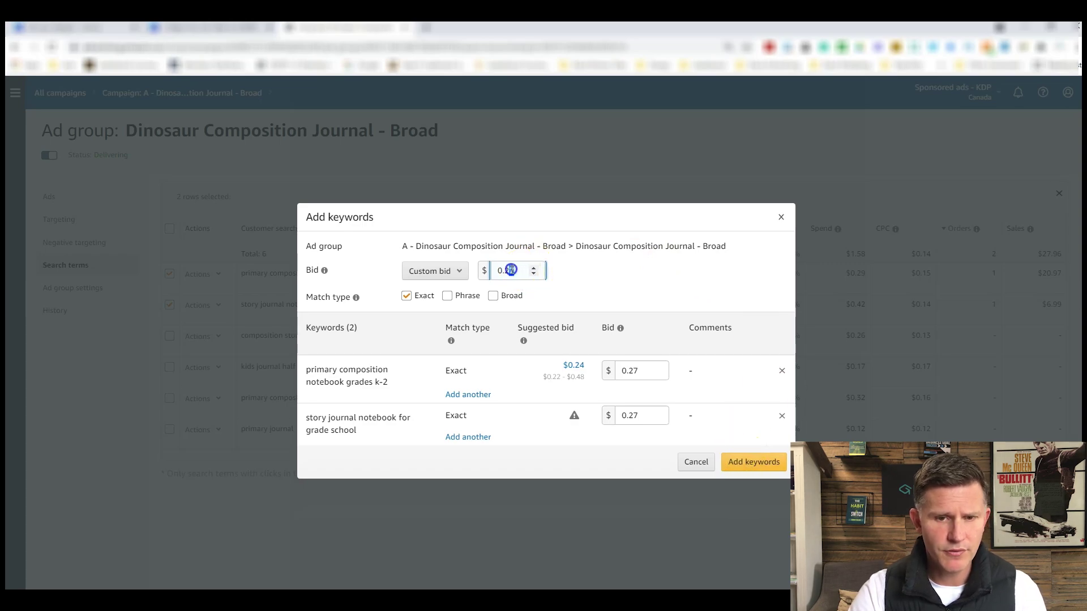
pyautogui.write('5')
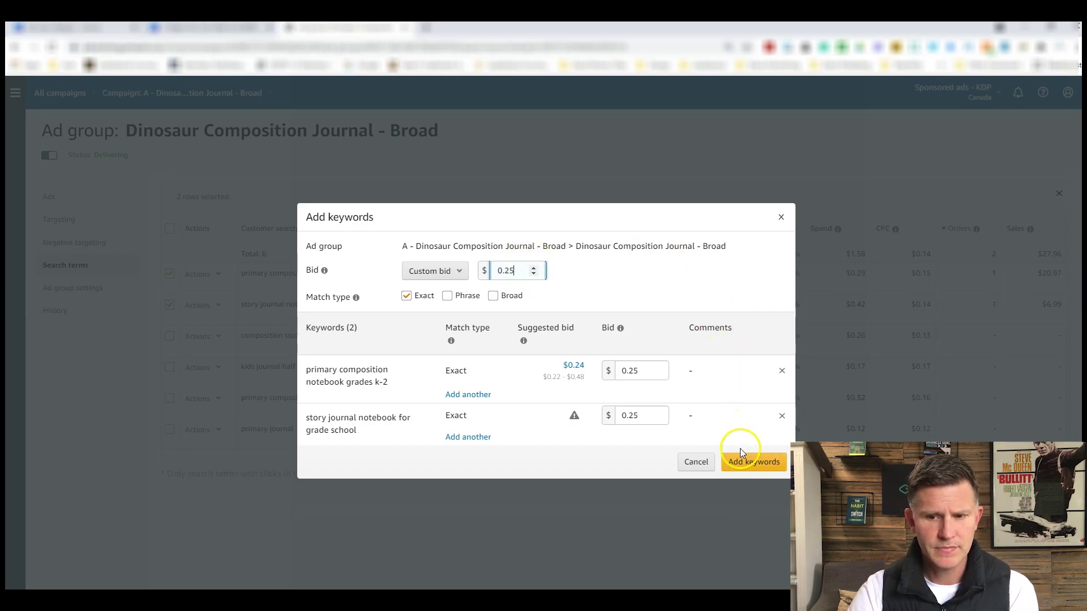
pyautogui.click(743, 463)
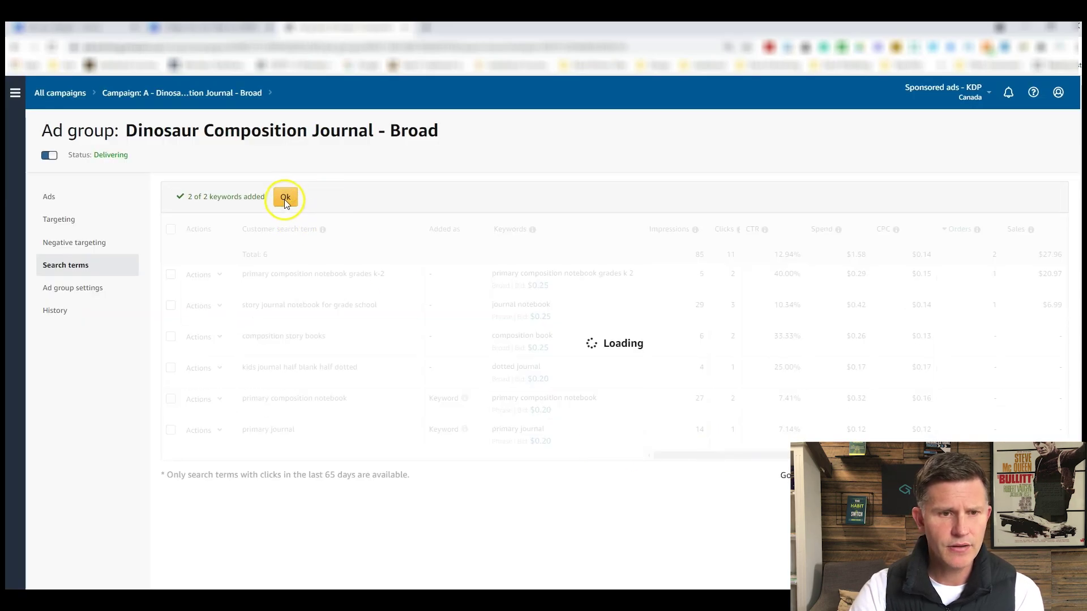
pyautogui.click(285, 199)
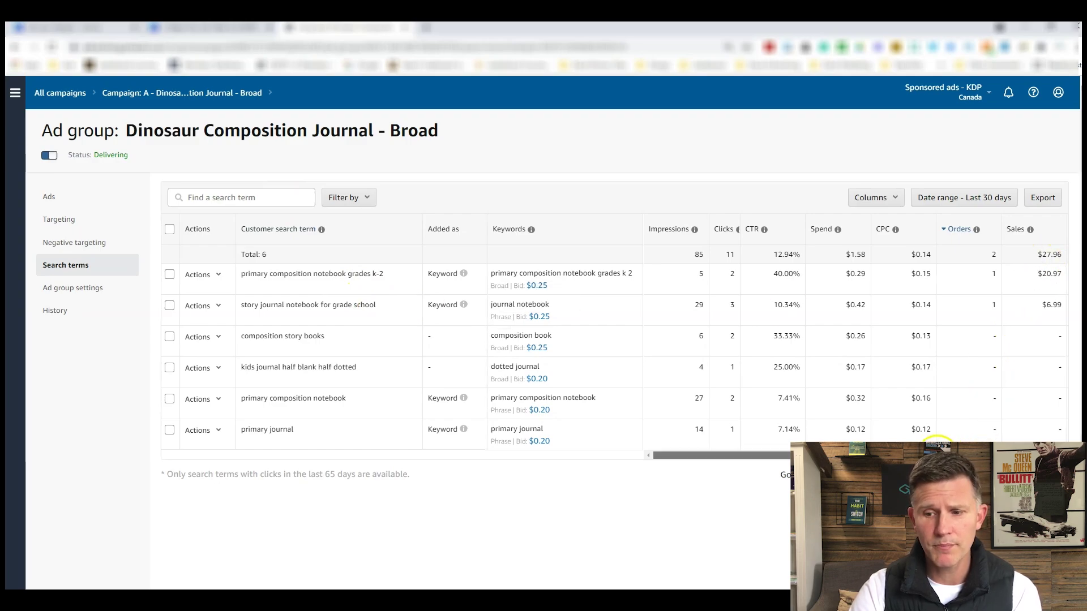
# Check the search terms' sales and ACOS figures, and return to the ad group's keyword targeting.
pyautogui.moveTo(803, 455); pyautogui.dragTo(856, 456)
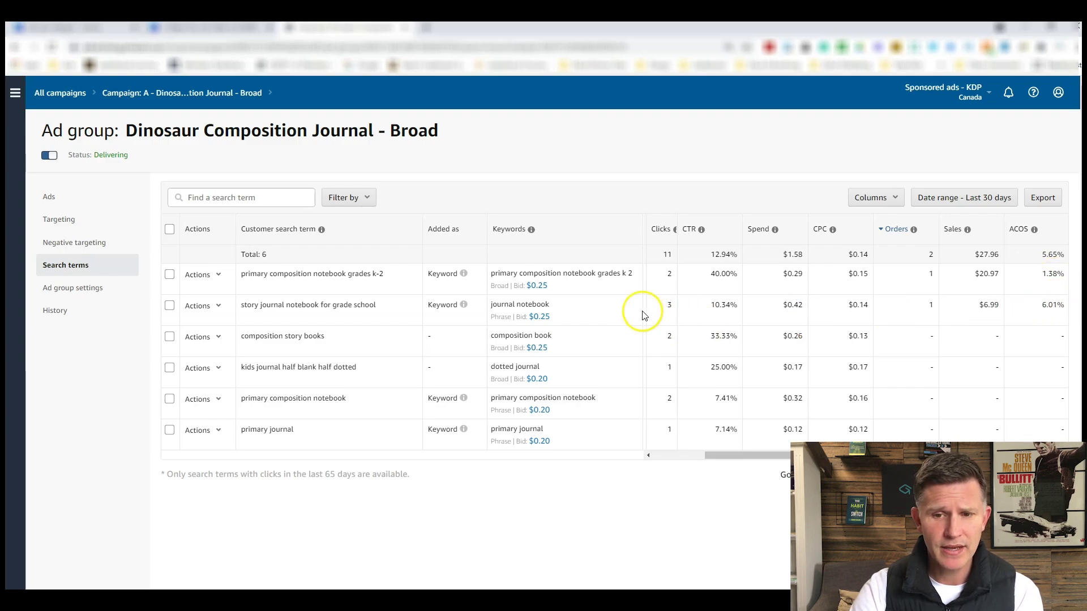
pyautogui.moveTo(771, 456); pyautogui.dragTo(720, 462)
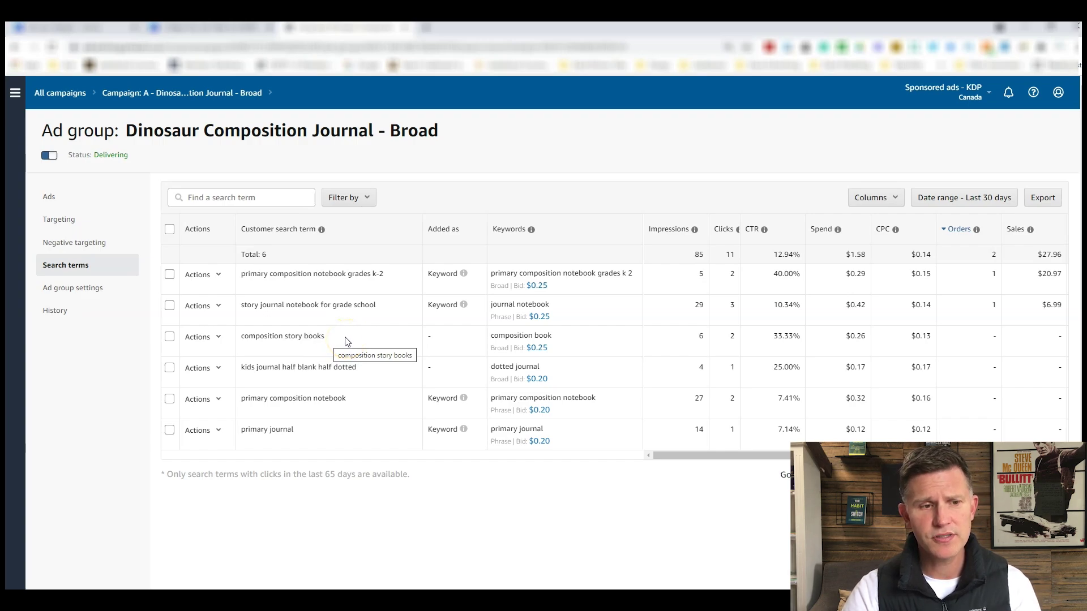
pyautogui.click(76, 220)
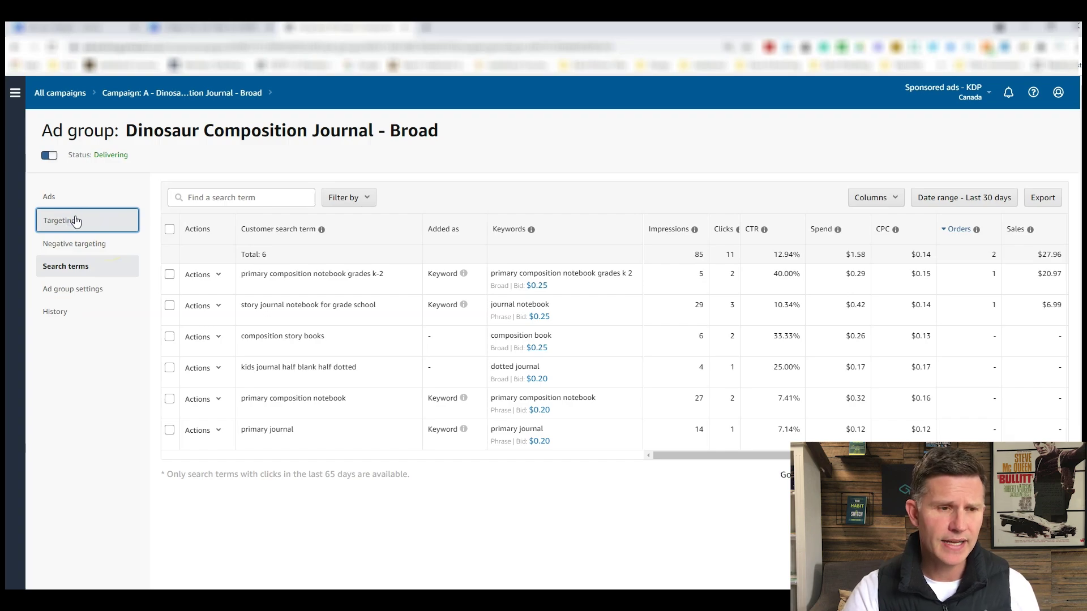
# Review the keyword performance and bids in the Broad ad group's targeting for the last 30 days.
pyautogui.click(91, 221)
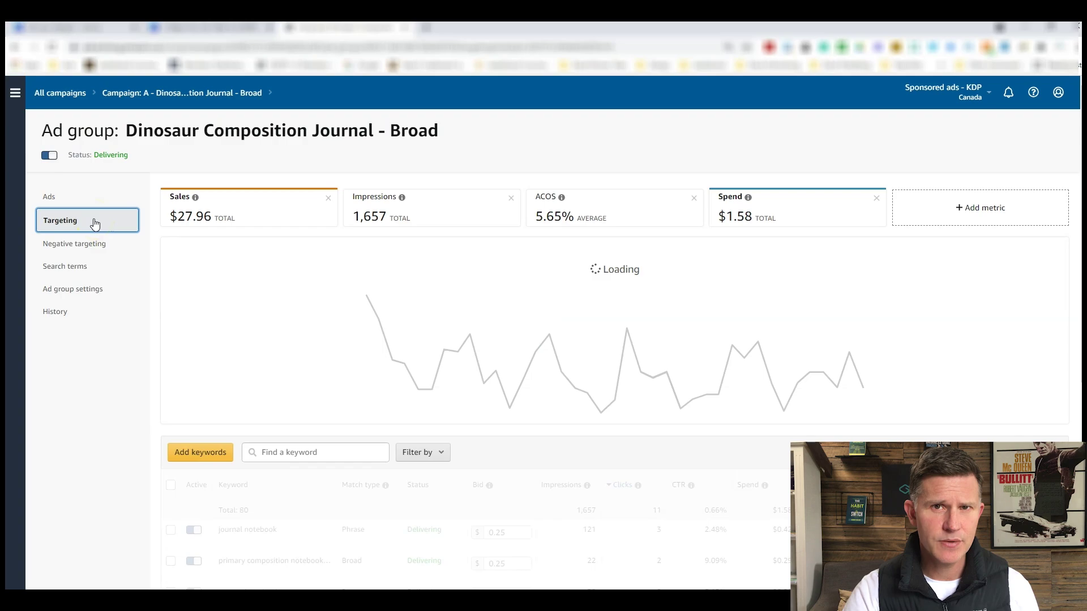
pyautogui.click(832, 389)
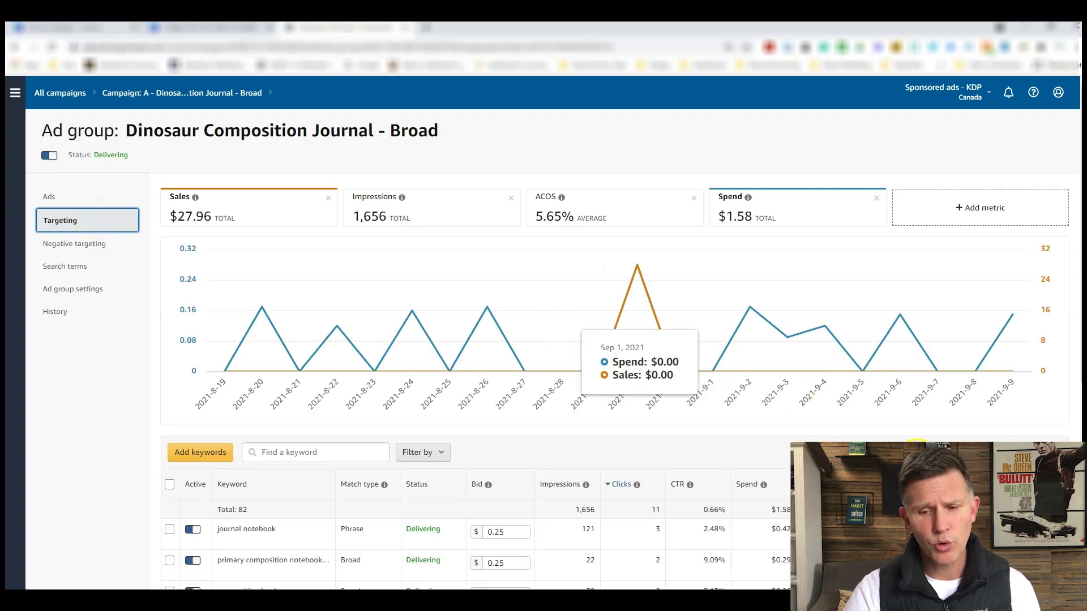
pyautogui.scroll(-4, 630, 407)
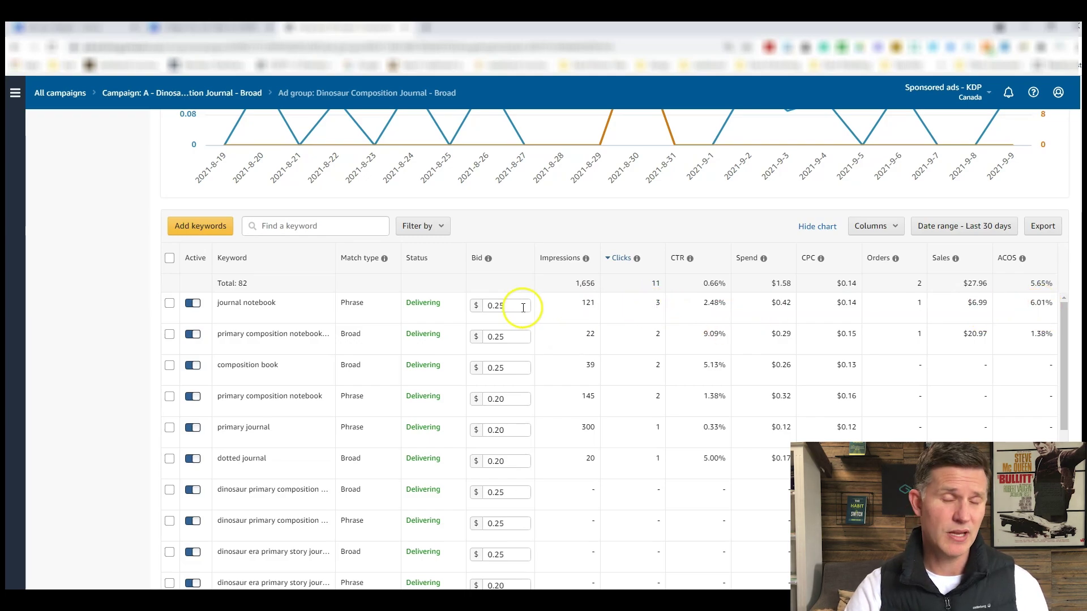
pyautogui.scroll(5, 104, 362)
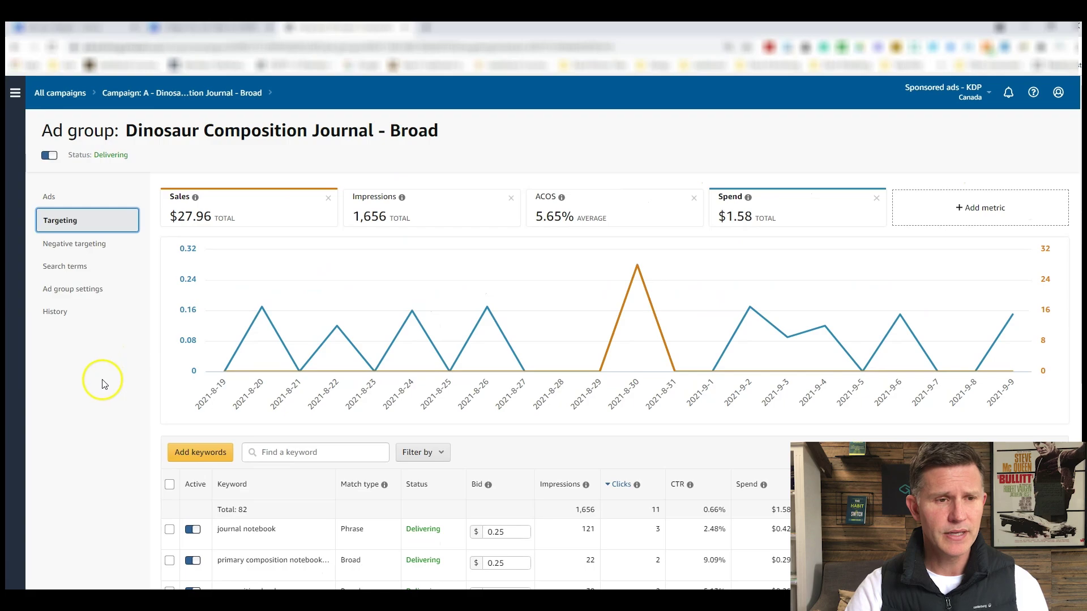
# Return to the full campaign list and filter it to campaigns whose active status is Enabled.
pyautogui.click(60, 94)
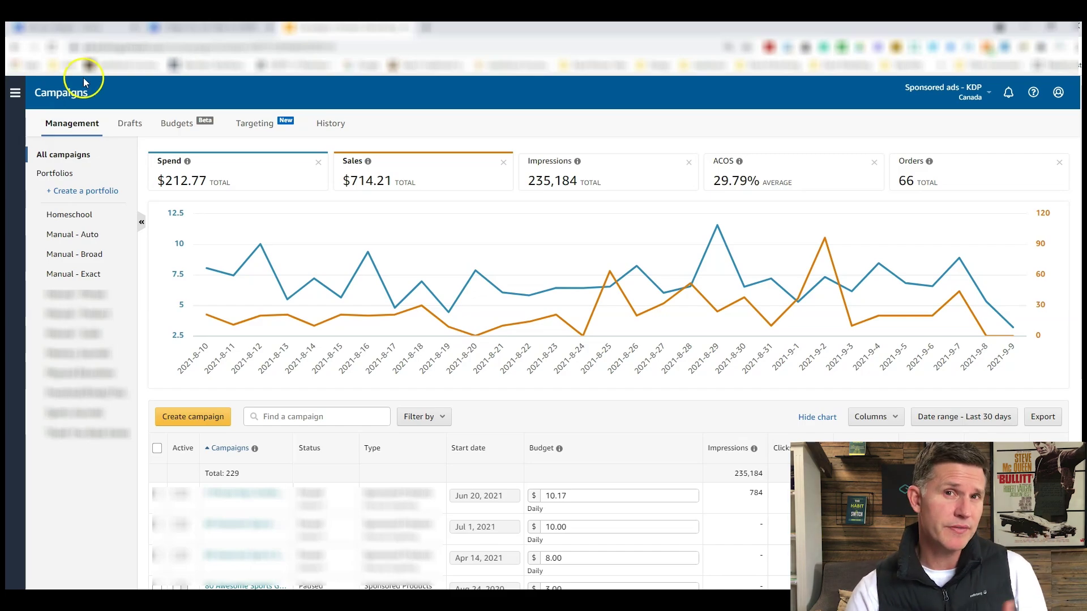
pyautogui.scroll(-1, 75, 495)
pyautogui.scroll(1, 78, 486)
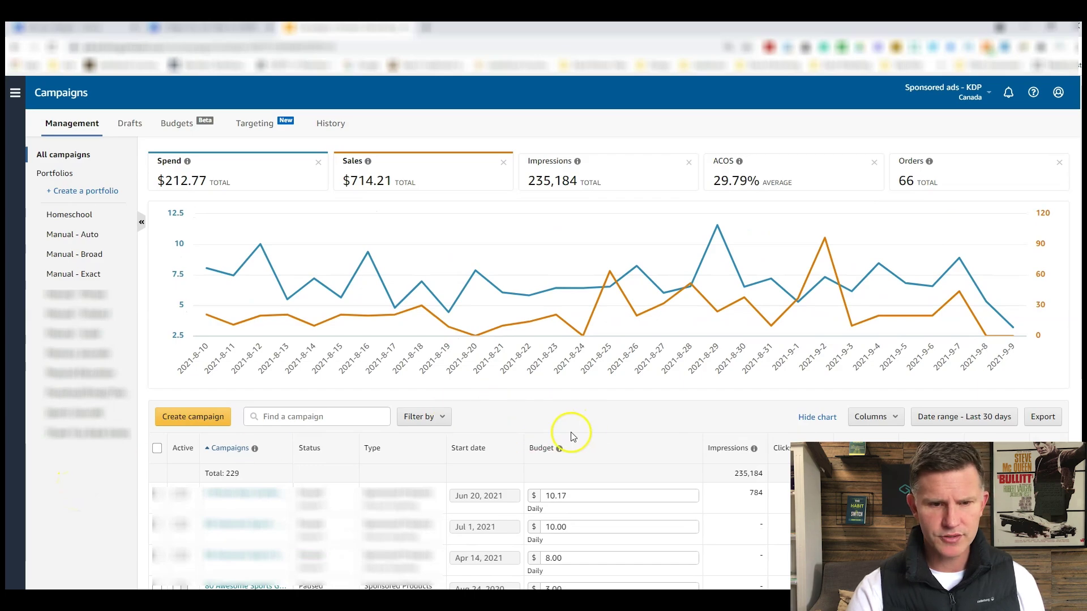
pyautogui.click(442, 417)
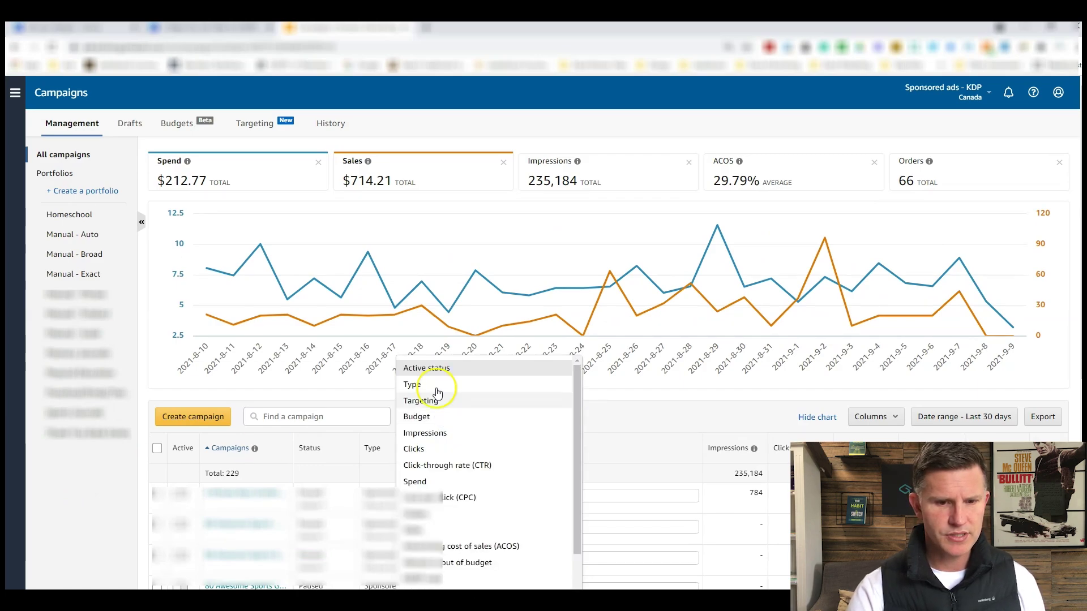
pyautogui.click(430, 369)
pyautogui.click(266, 421)
pyautogui.click(261, 448)
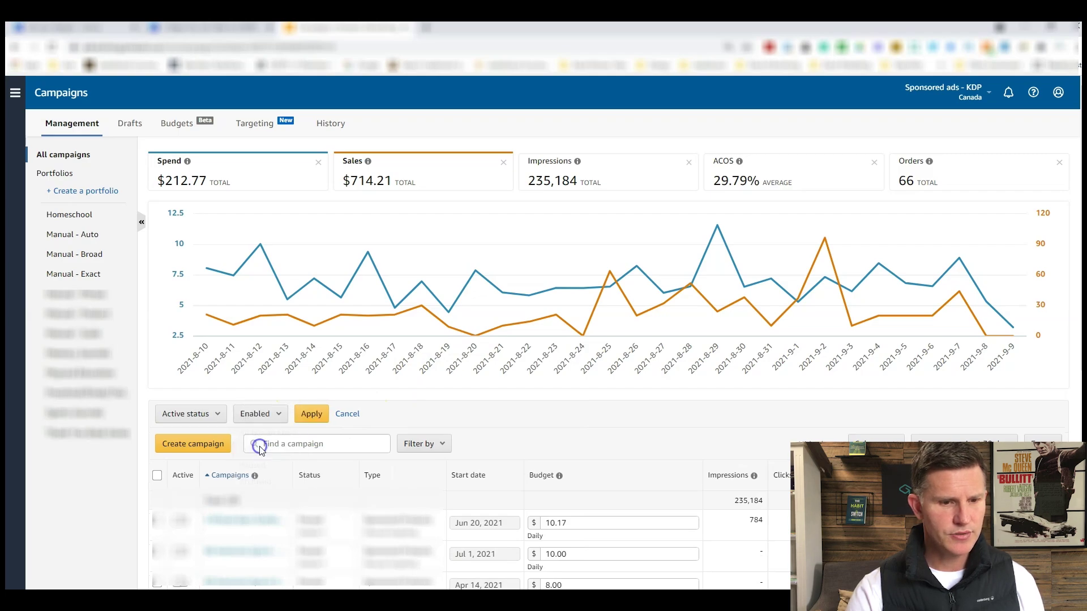
pyautogui.click(311, 414)
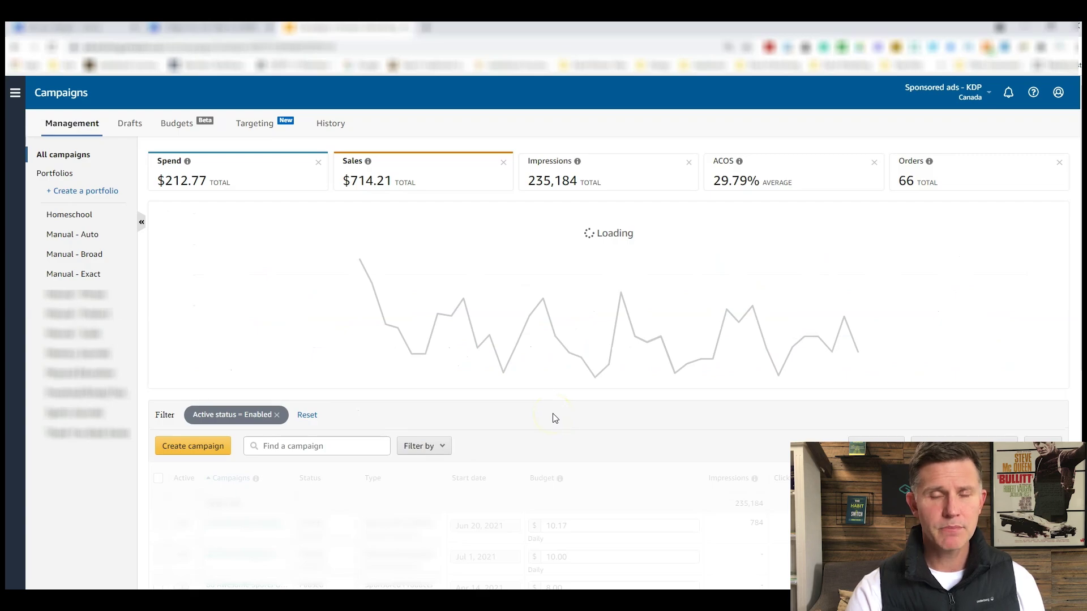
# Open the campaign "A - Dinosaur Composition Notebook - CAT and ASIN" and check the sales and ACOS peaks on its chart.
pyautogui.scroll(-1, 554, 418)
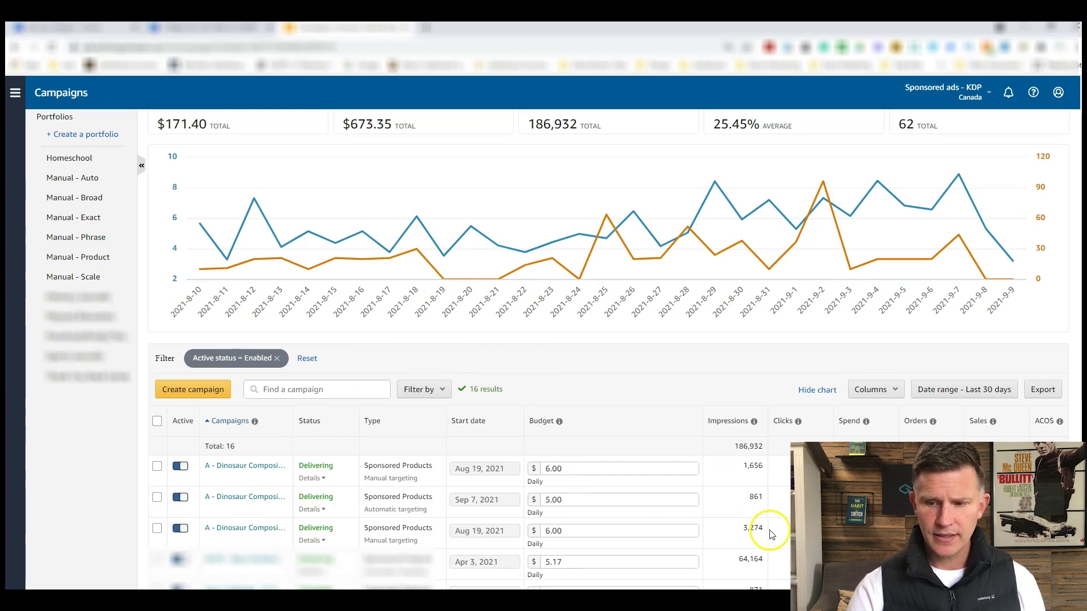
pyautogui.click(245, 529)
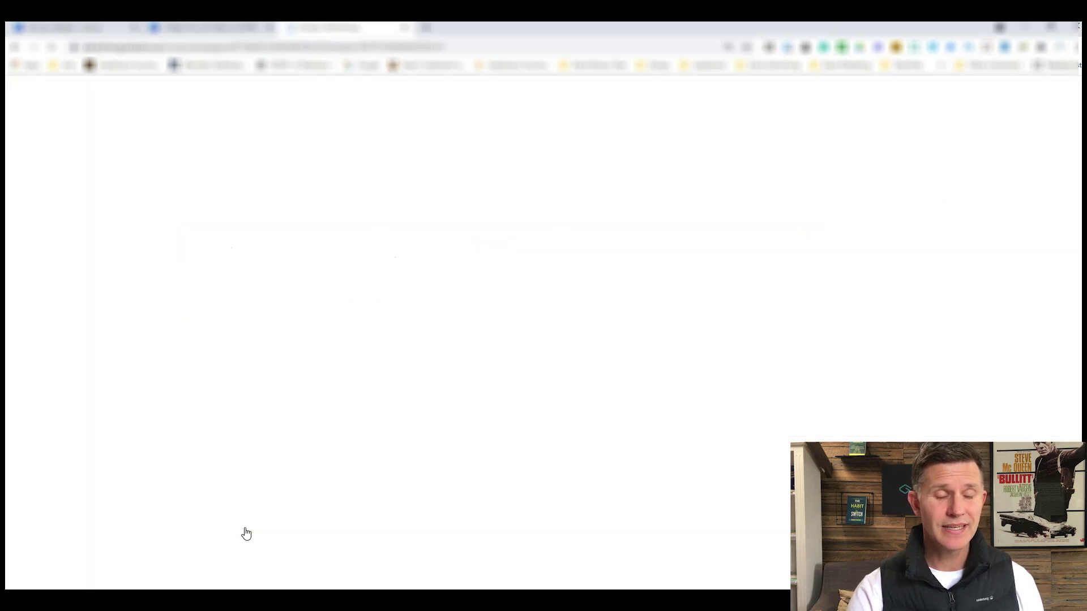
pyautogui.click(529, 389)
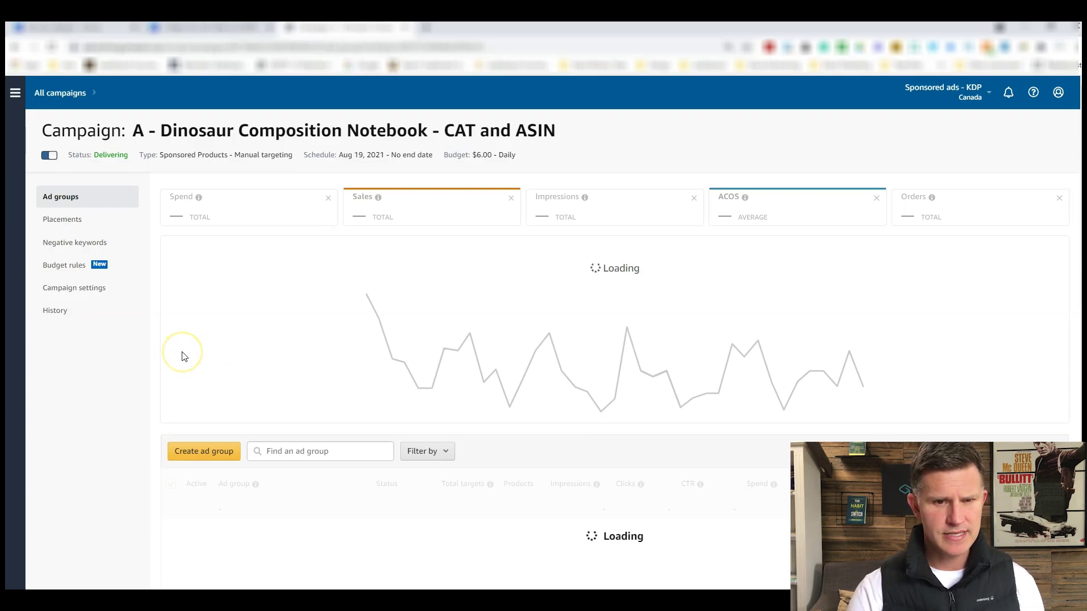
pyautogui.moveTo(301, 348)
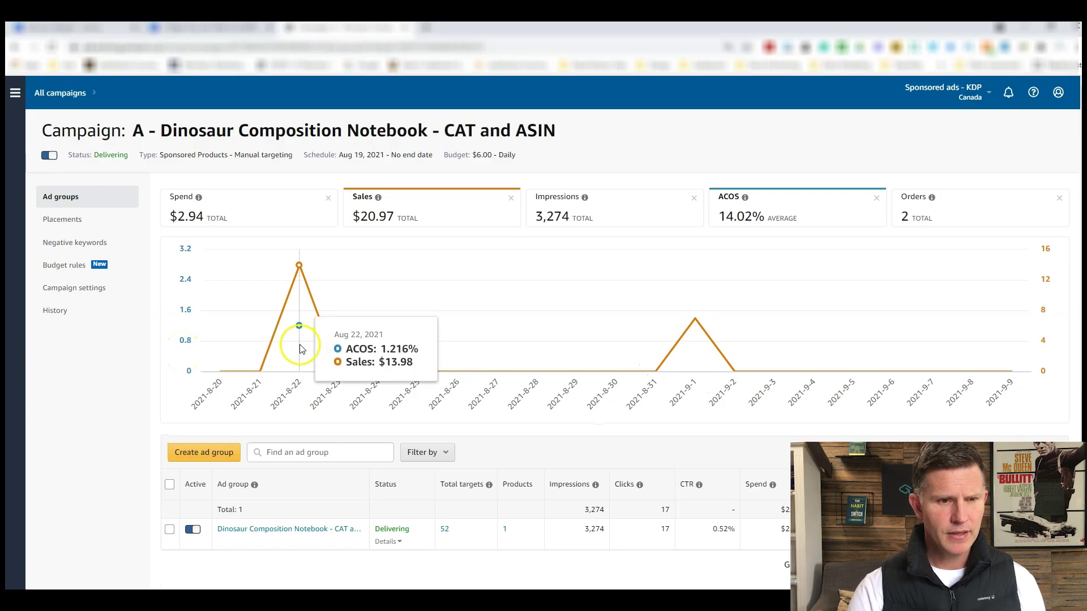
pyautogui.moveTo(696, 351)
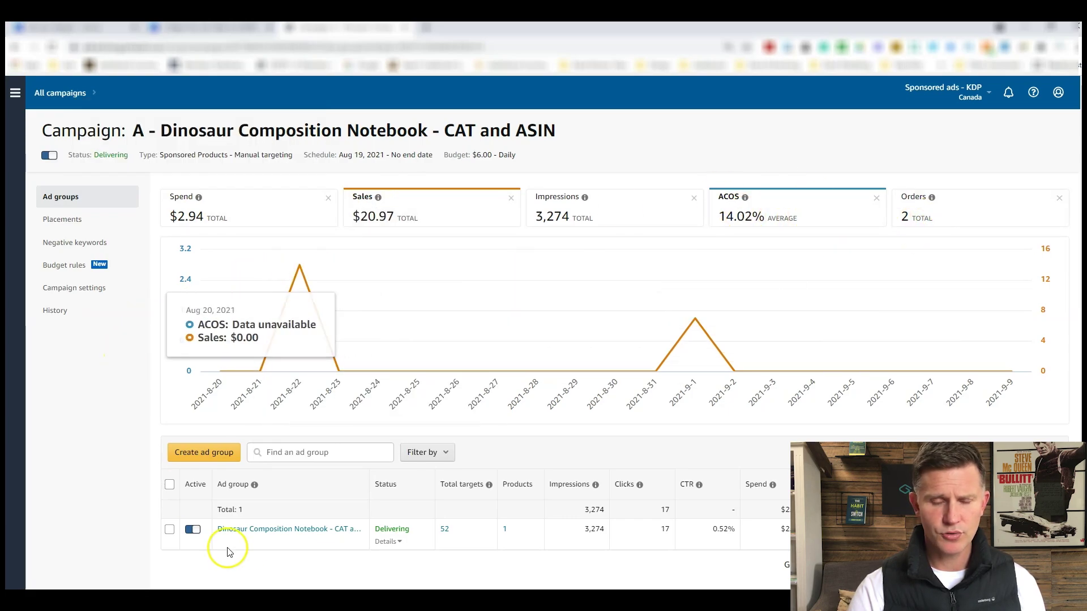
# Open the campaign's Dinosaur Composition Notebook - CAT and ASIN ad group and show its product targeting.
pyautogui.click(296, 530)
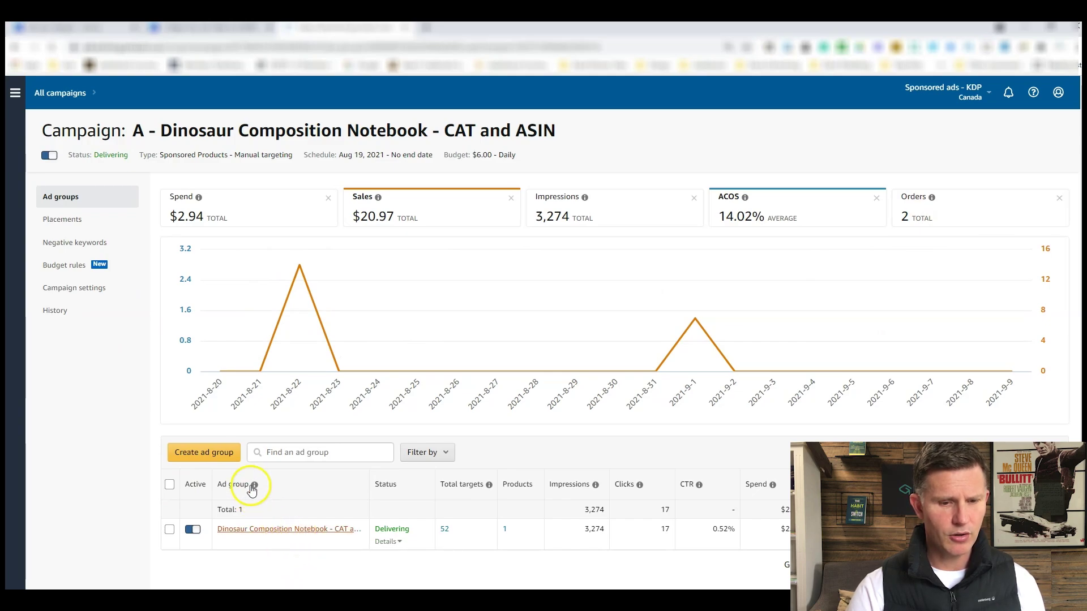
pyautogui.click(294, 531)
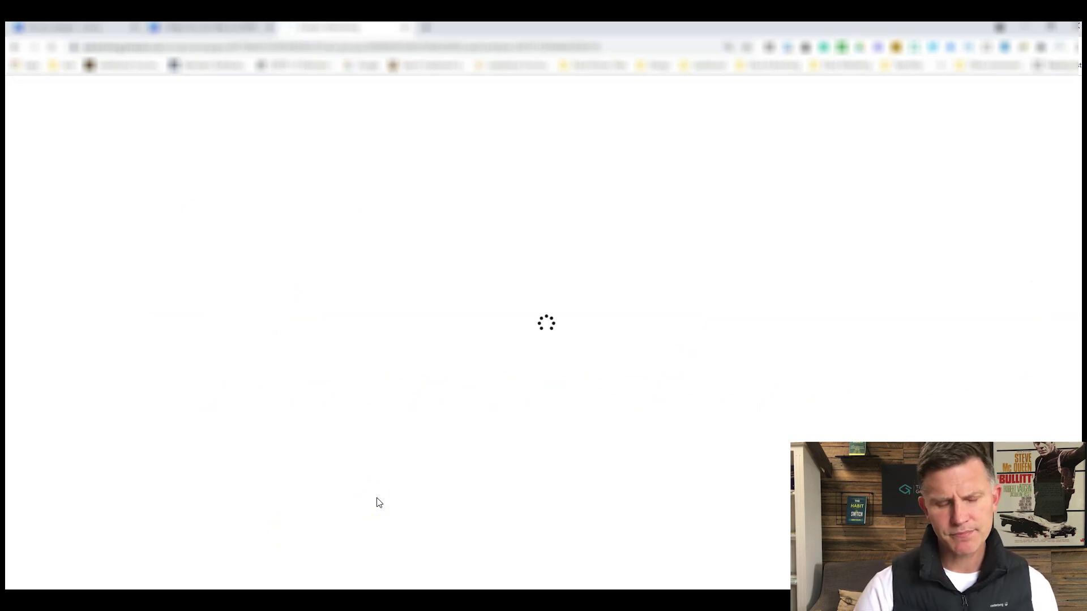
pyautogui.click(112, 489)
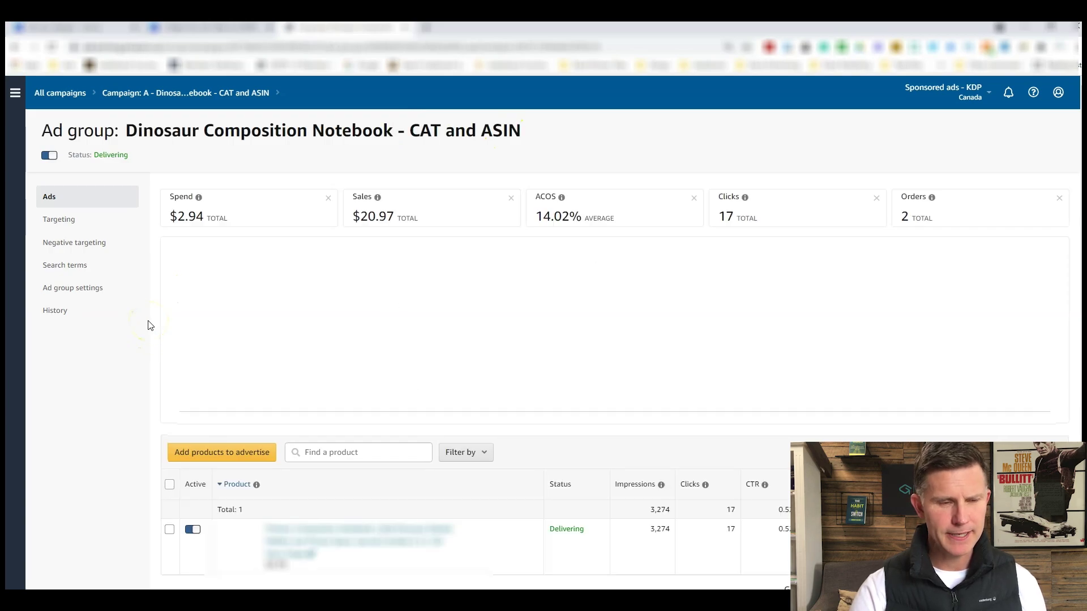
pyautogui.click(64, 221)
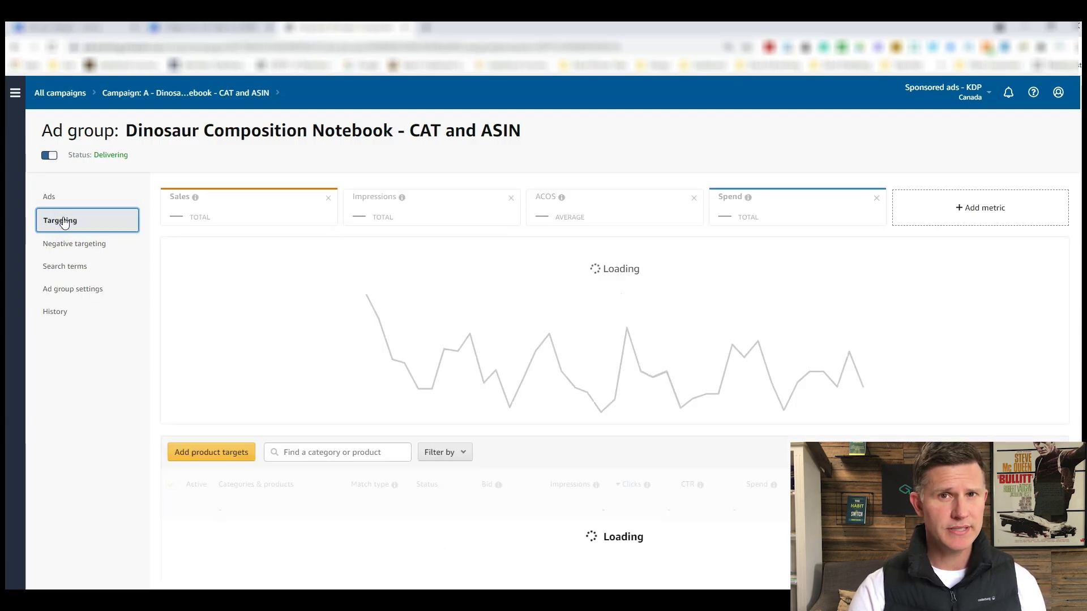
pyautogui.click(138, 336)
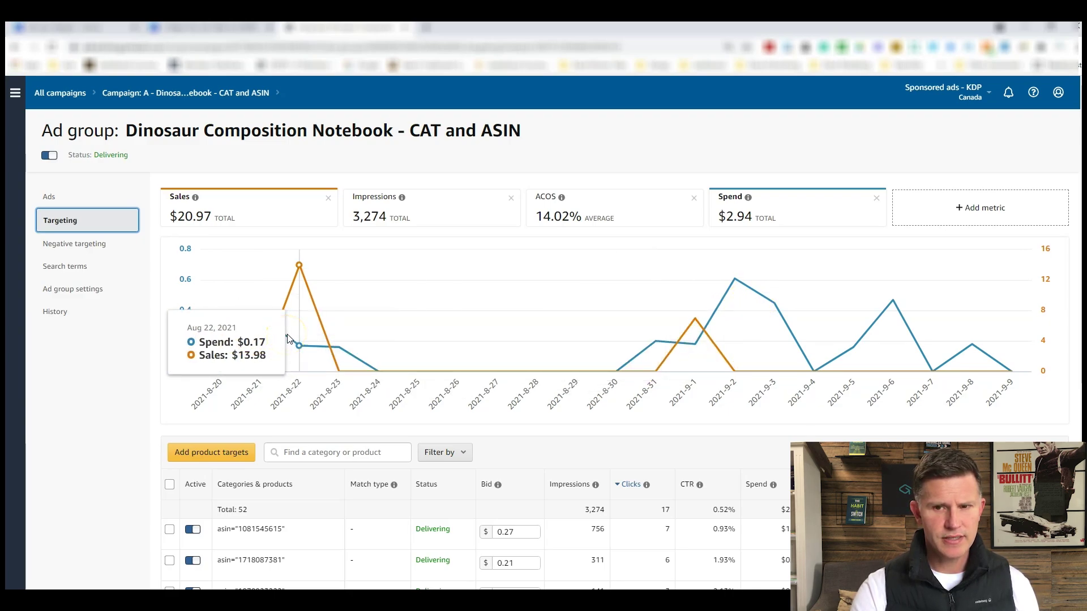
# Sort the ad group's product targets by orders, highest first.
pyautogui.scroll(-3, 80, 391)
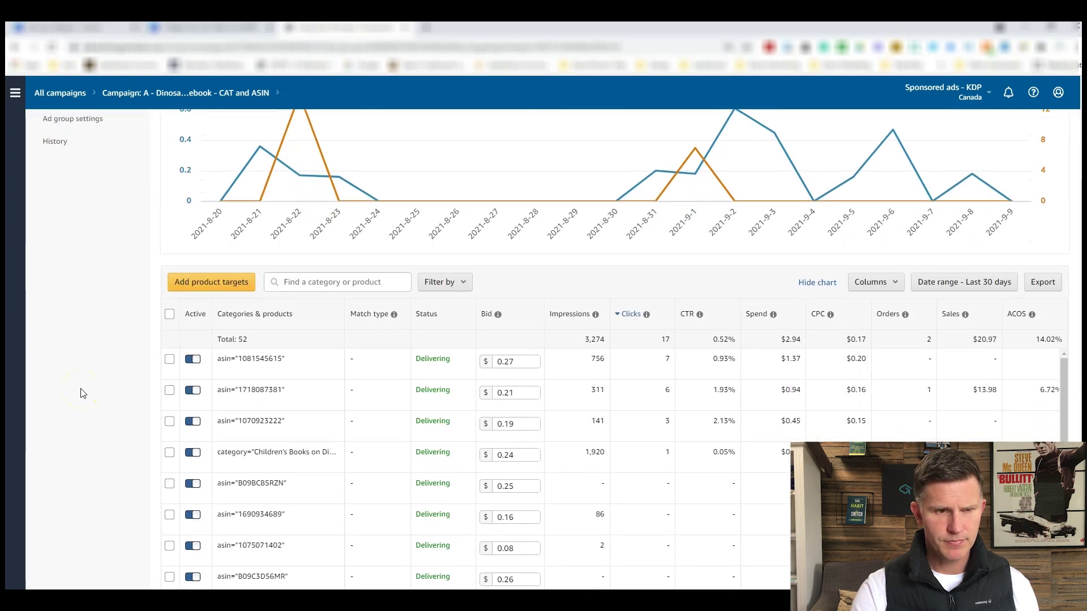
pyautogui.scroll(-2, 80, 391)
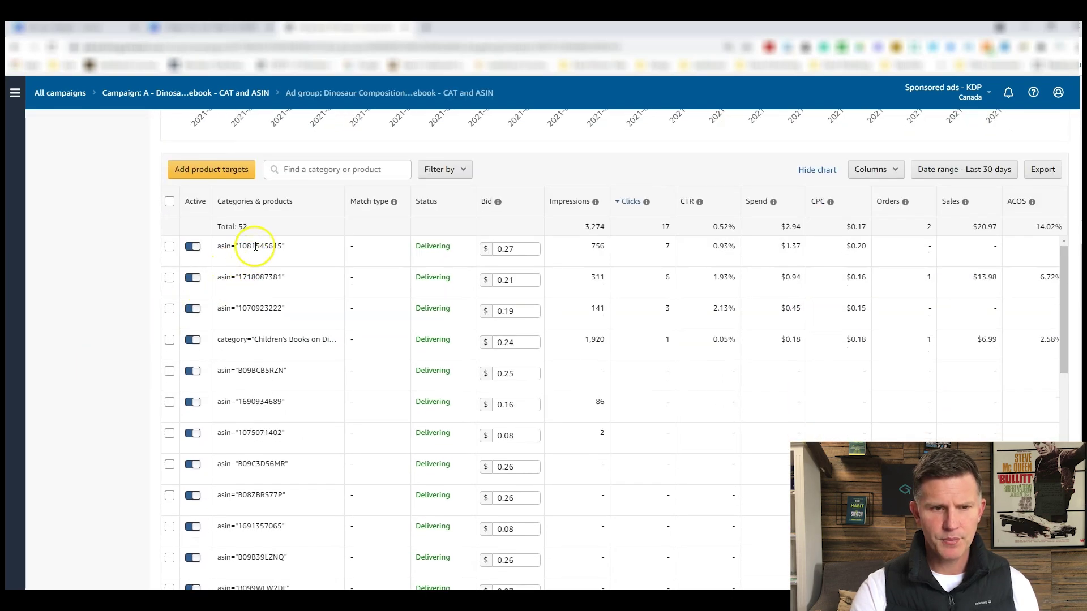
pyautogui.click(926, 207)
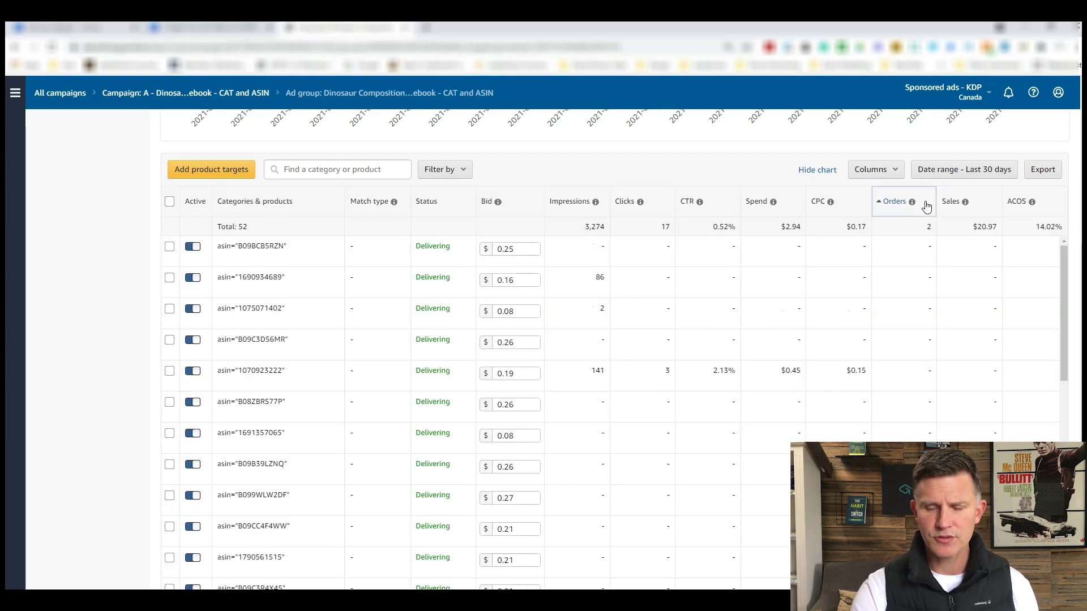
pyautogui.click(926, 205)
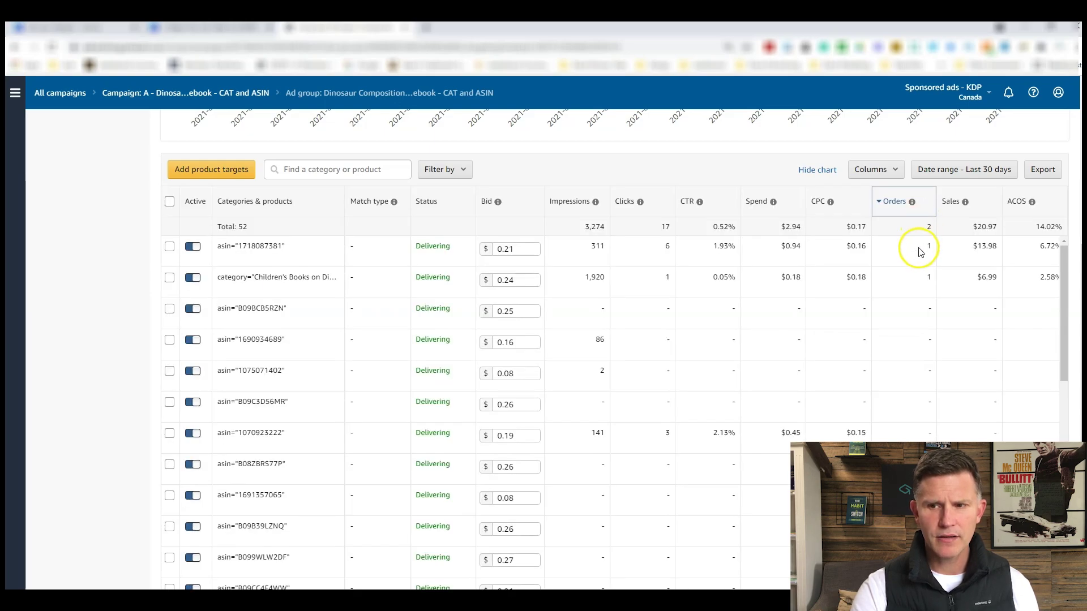
pyautogui.click(519, 251)
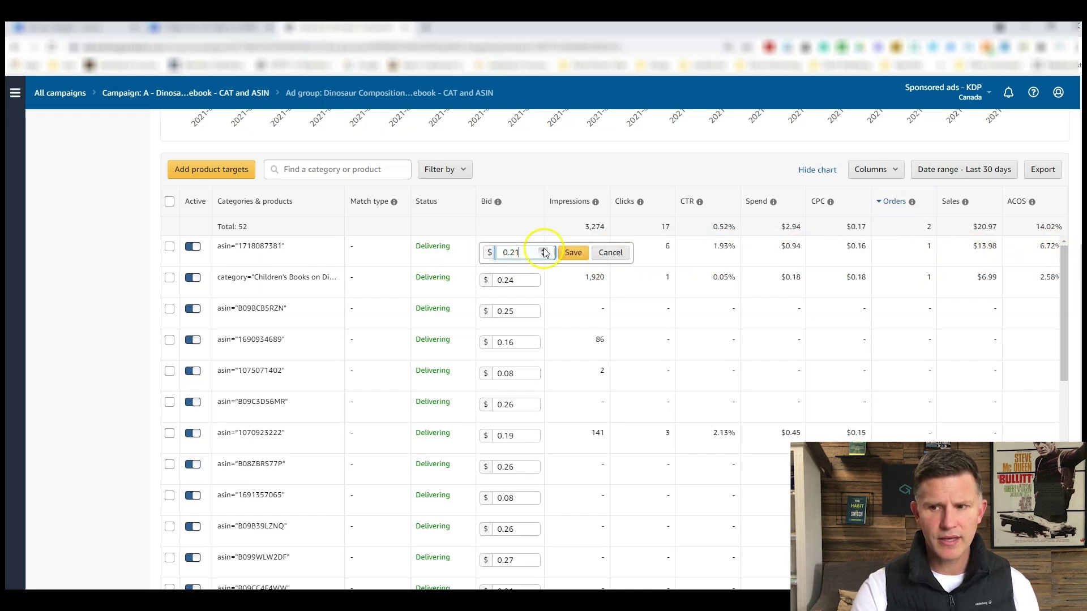
pyautogui.click(544, 250)
pyautogui.click(543, 250)
pyautogui.click(543, 250)
pyautogui.click(544, 250)
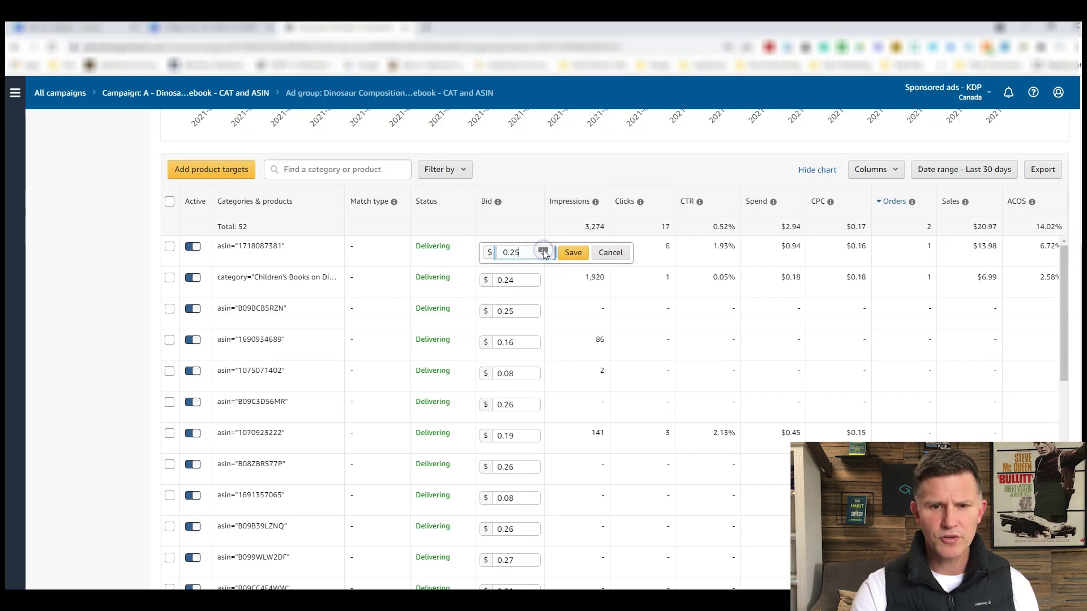
pyautogui.click(570, 254)
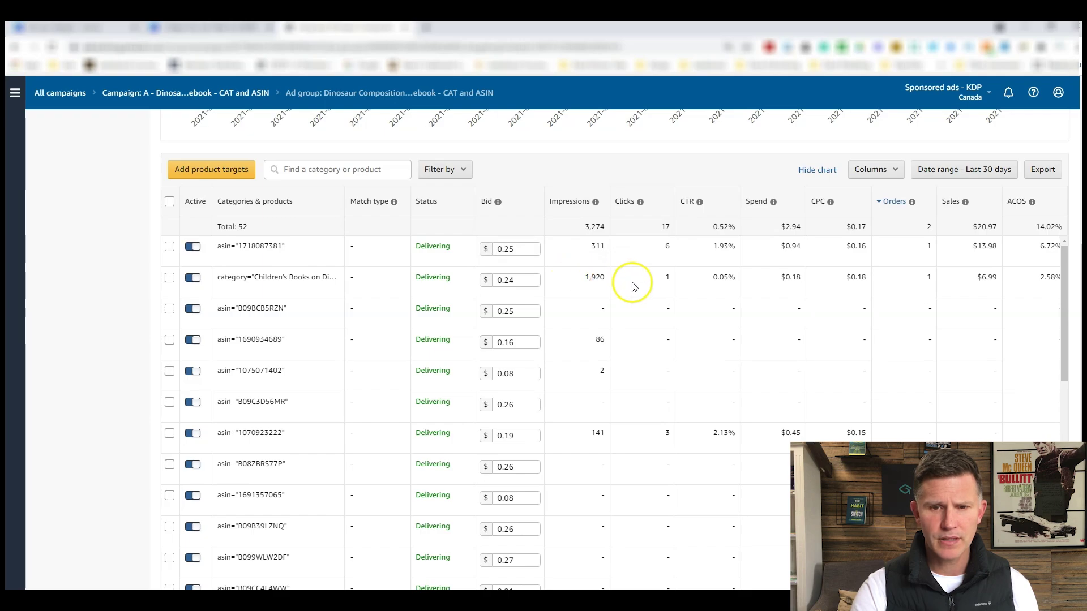
# Set the bid for the Children's Books on Dinosaurs category target to $0.28 and save it.
pyautogui.click(521, 282)
pyautogui.doubleClick(543, 281)
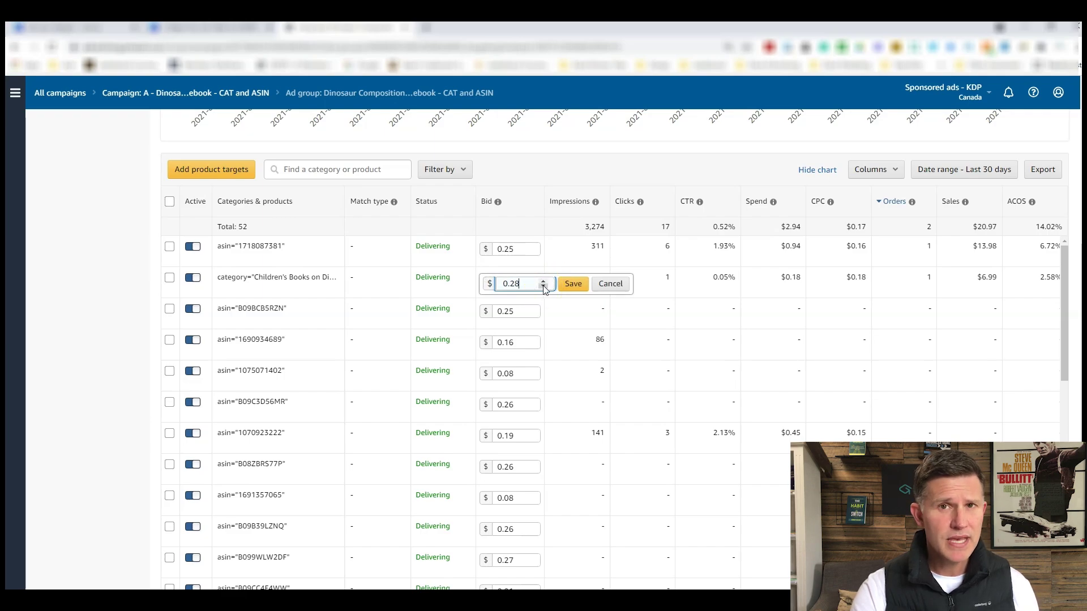
pyautogui.click(573, 285)
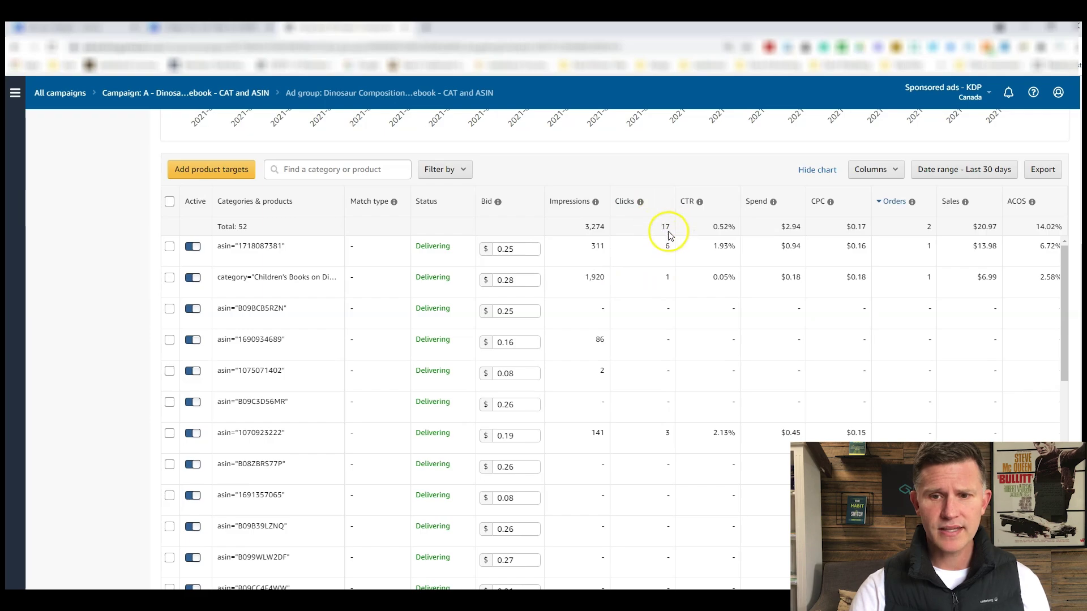
pyautogui.click(662, 202)
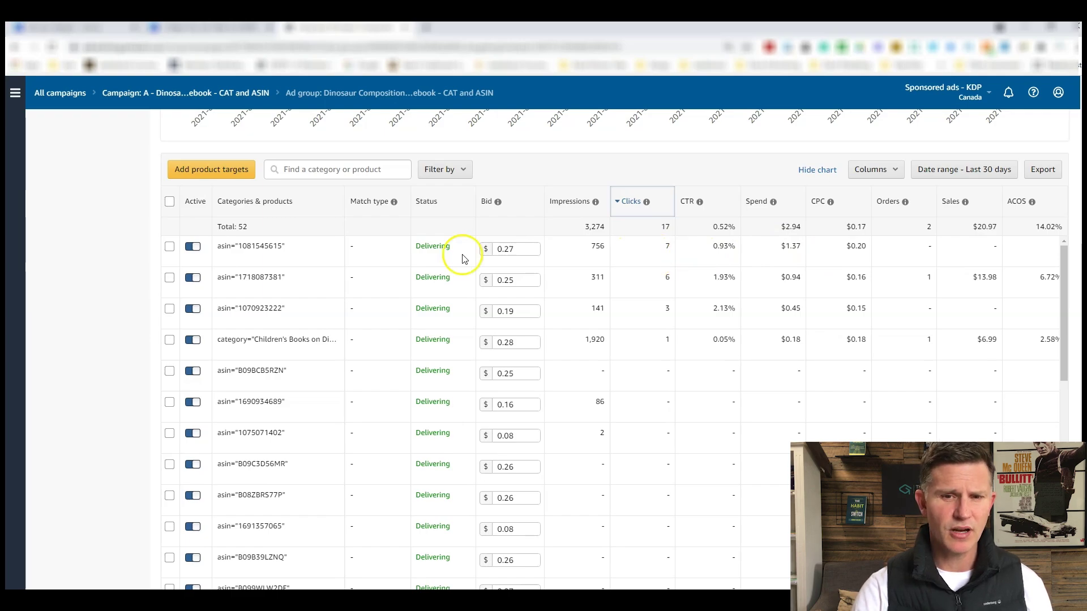
pyautogui.click(196, 248)
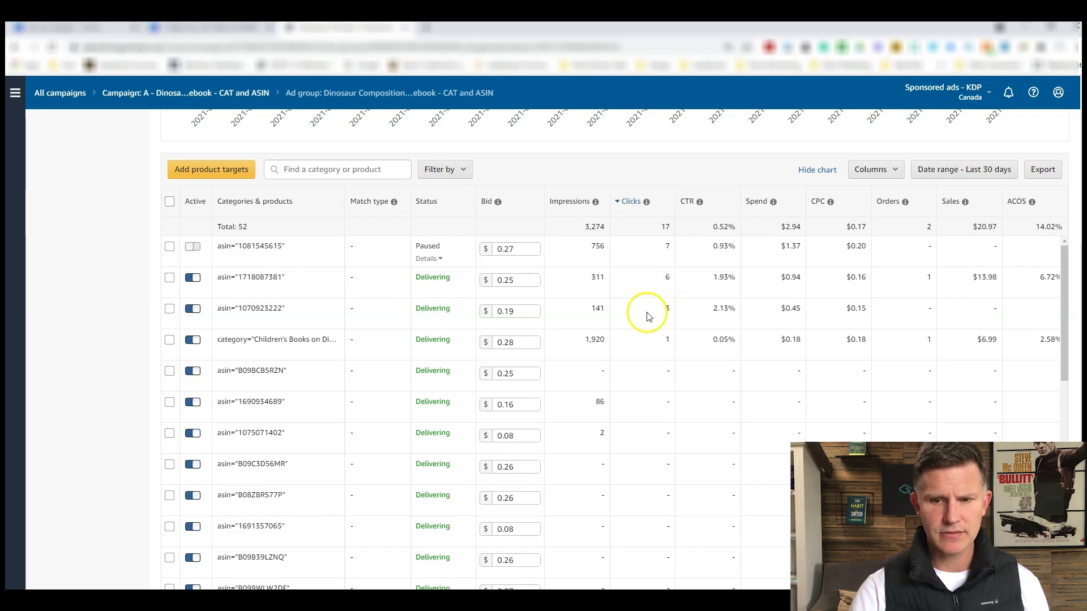
pyautogui.click(518, 312)
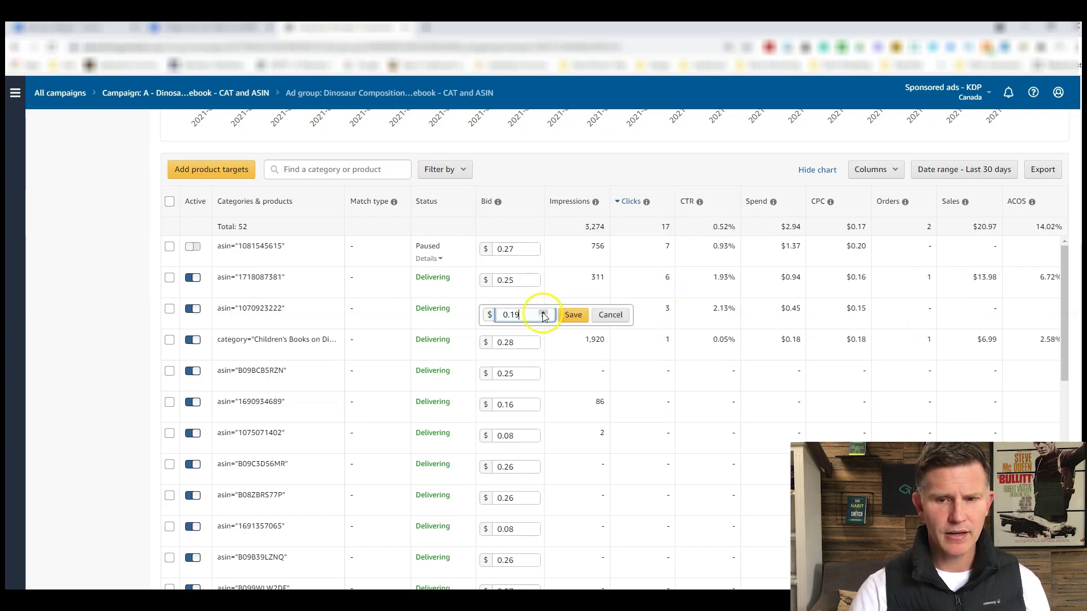
pyautogui.click(542, 311)
pyautogui.click(567, 316)
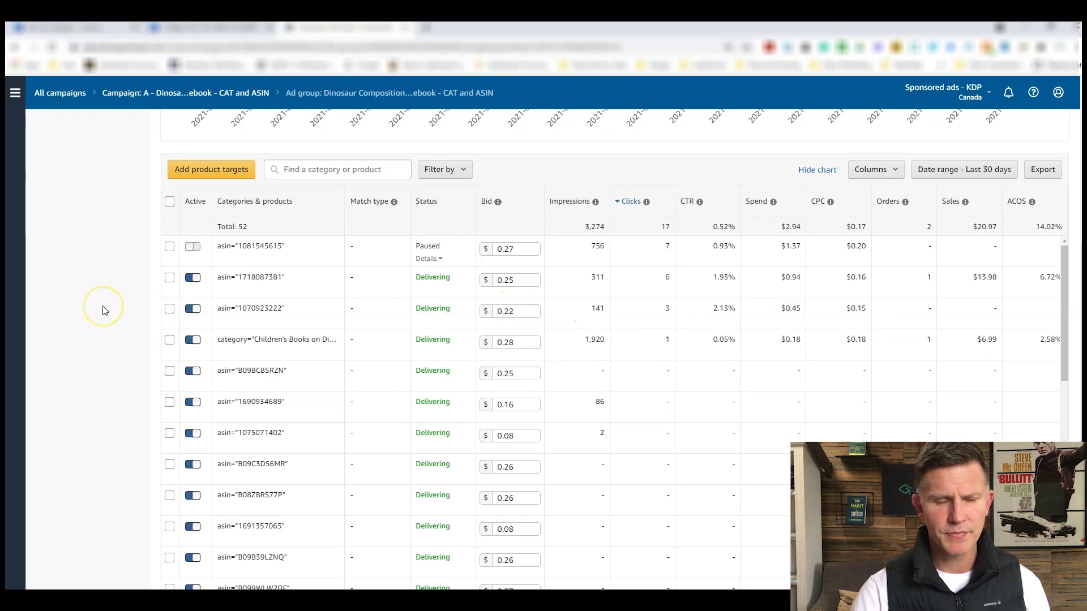
# Show the CAT and ASIN ad group's search terms with the matched products sorted by orders, highest first.
pyautogui.scroll(5, 104, 310)
pyautogui.scroll(-4, 591, 436)
pyautogui.scroll(4, 107, 310)
pyautogui.click(68, 269)
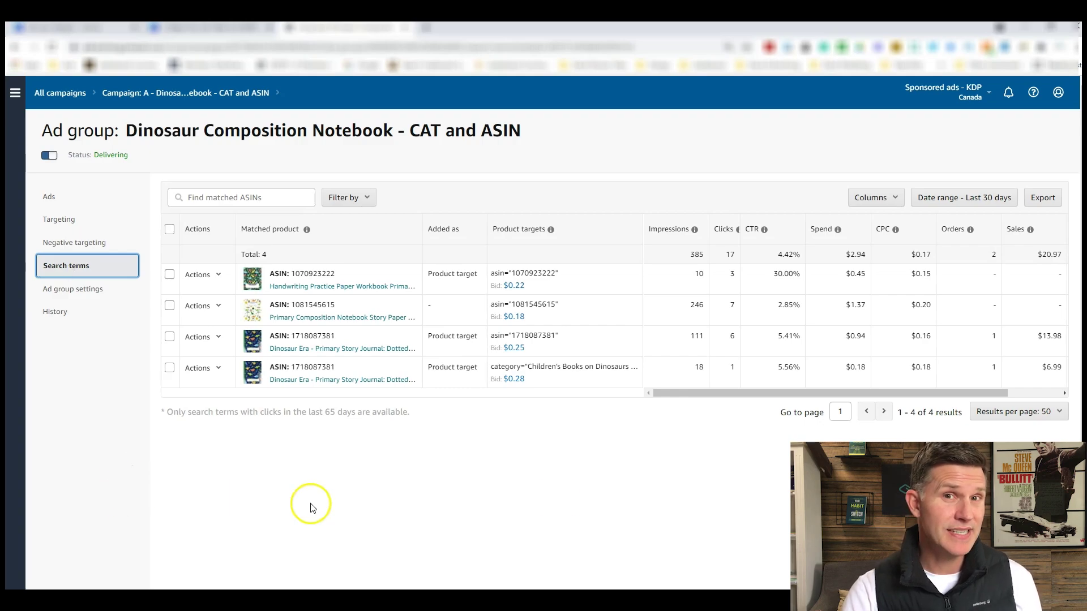
pyautogui.click(992, 231)
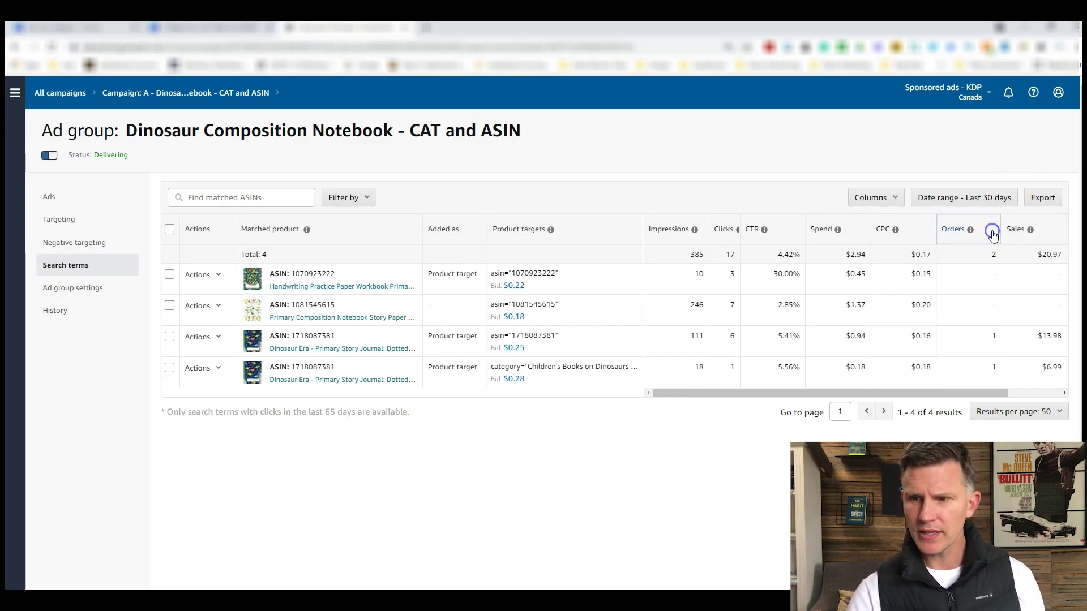
pyautogui.click(993, 234)
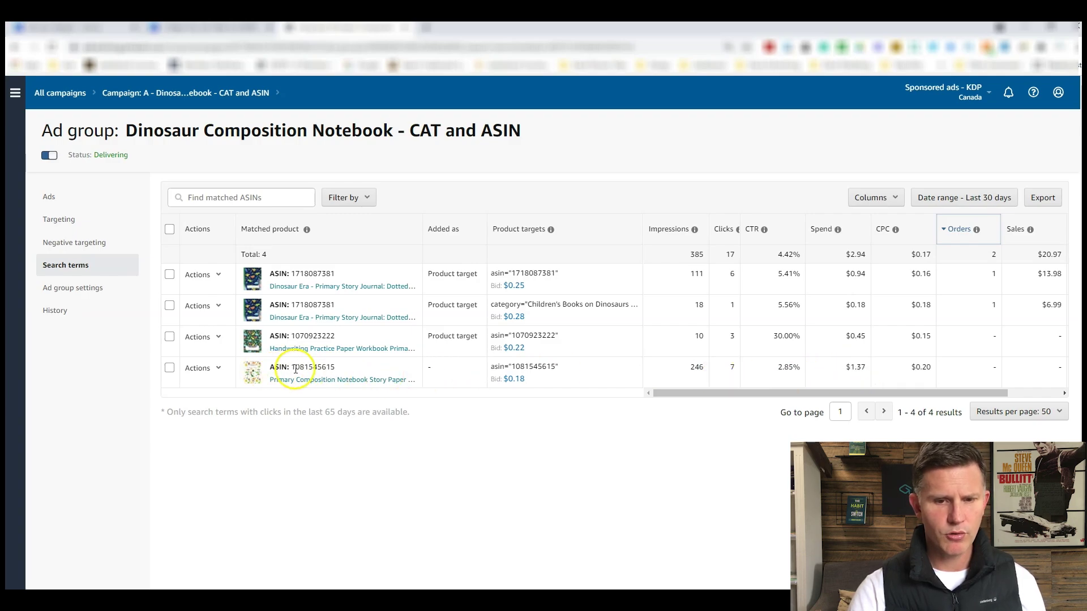
pyautogui.click(169, 367)
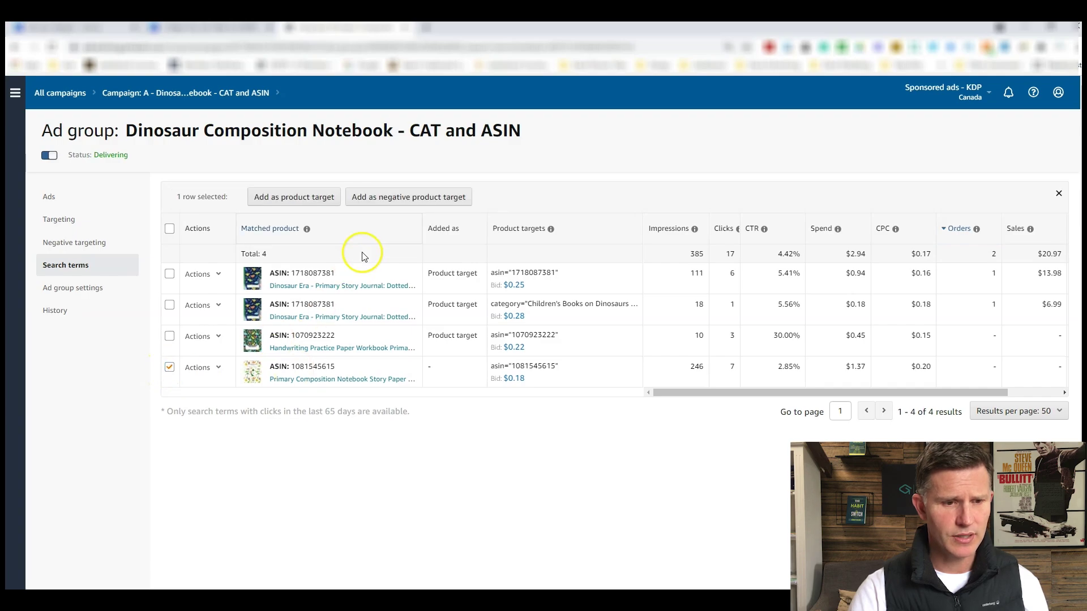
pyautogui.click(388, 197)
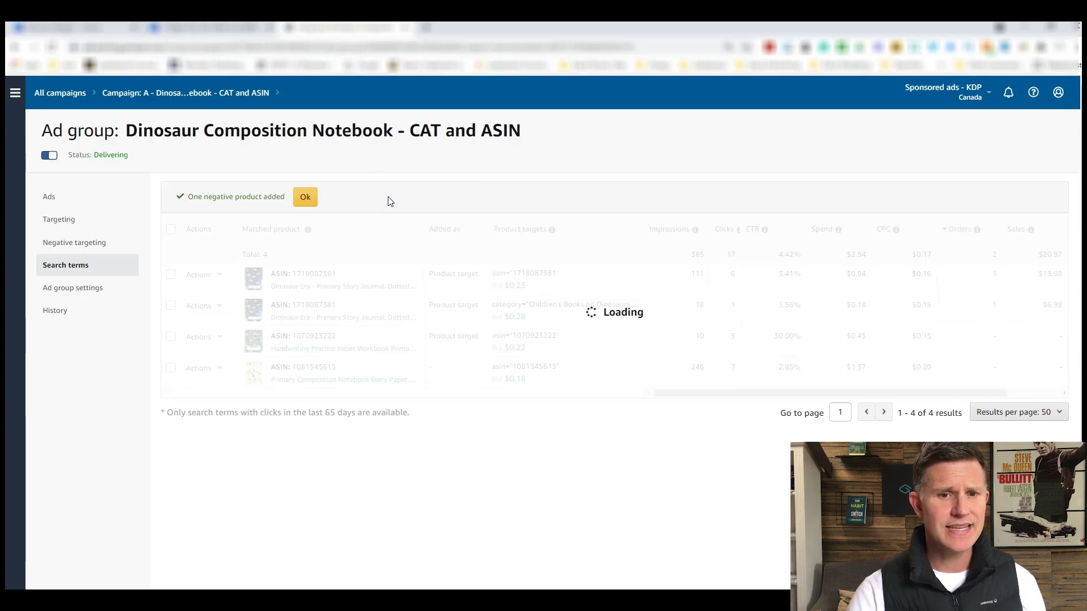
pyautogui.click(306, 197)
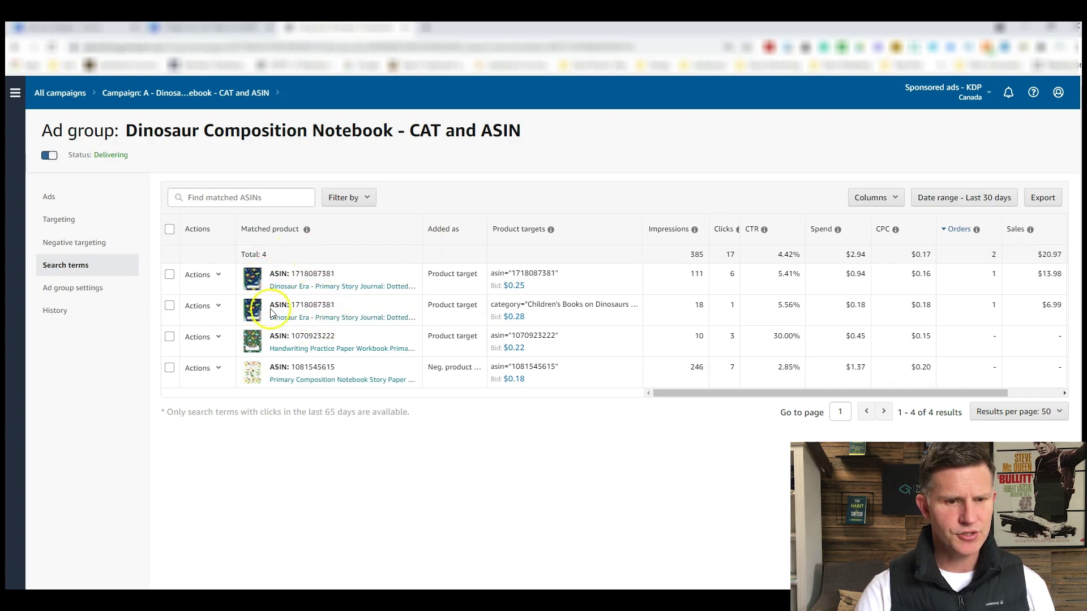
pyautogui.click(69, 221)
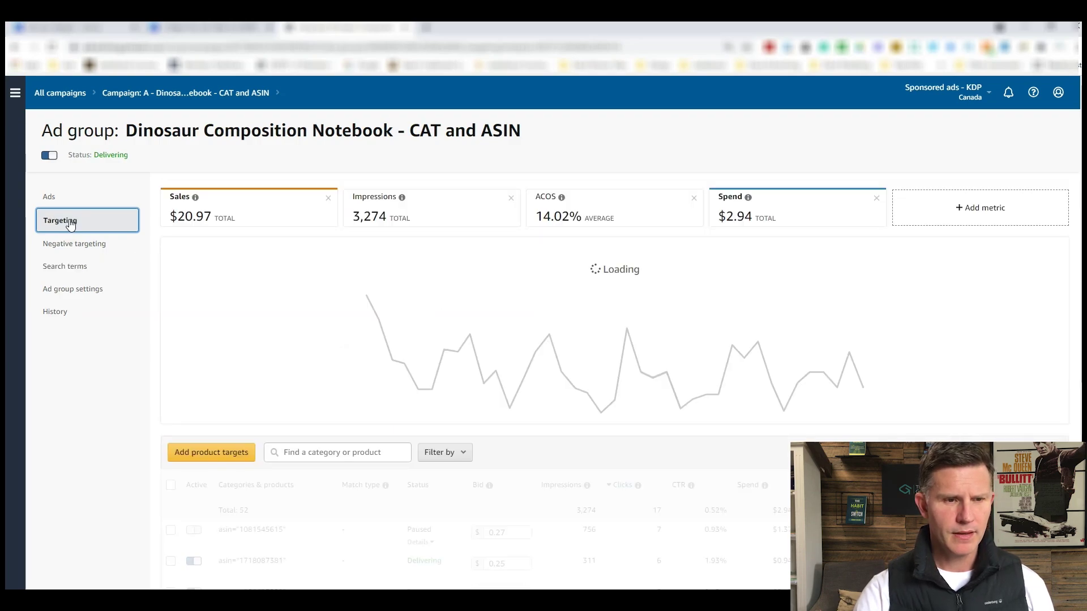
pyautogui.scroll(-1, 79, 520)
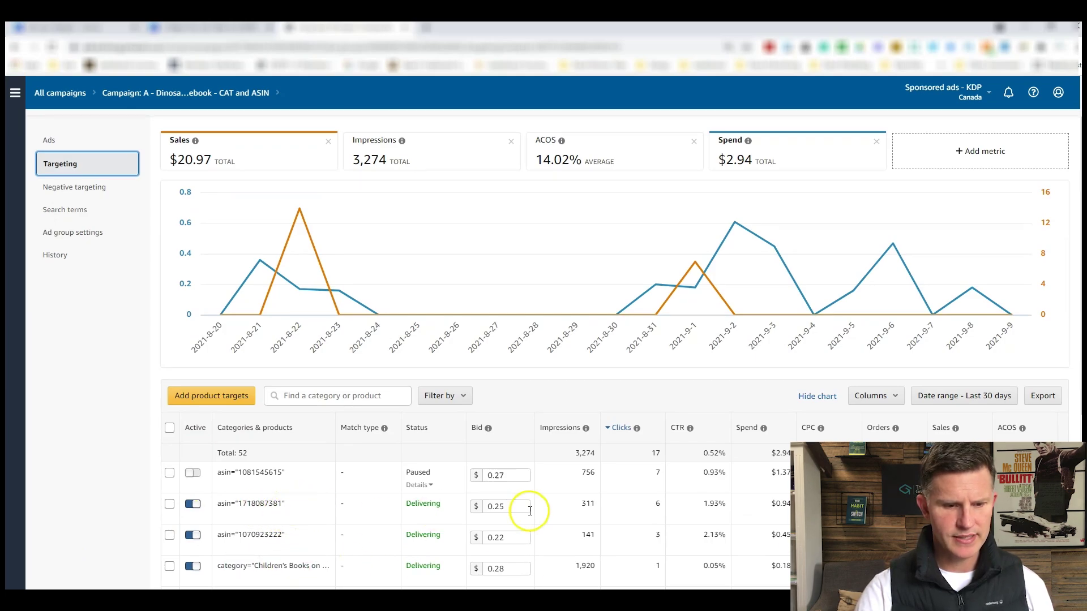
pyautogui.click(508, 507)
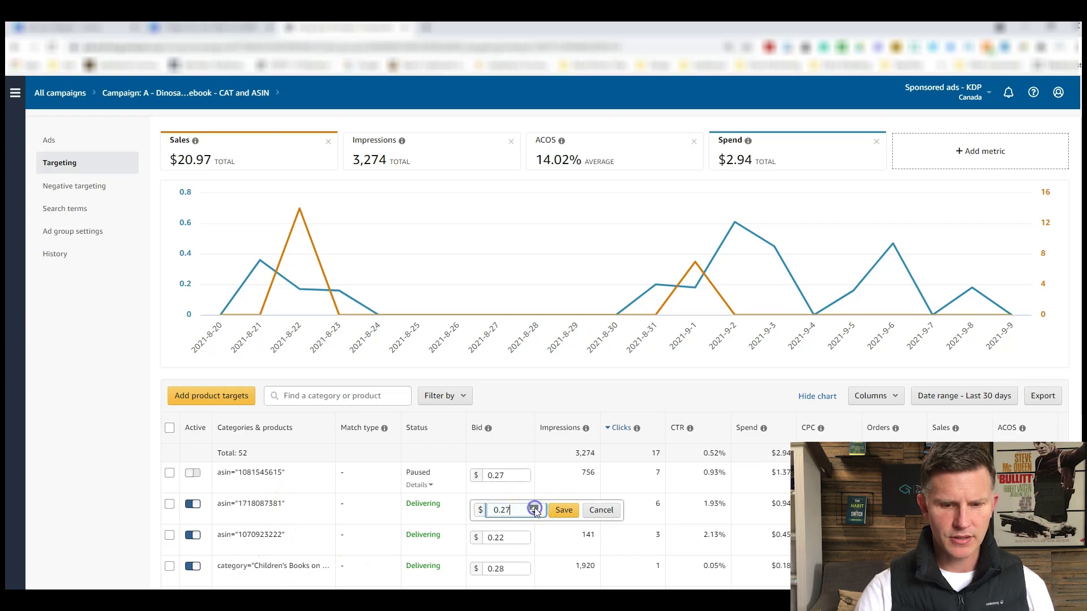
pyautogui.click(563, 514)
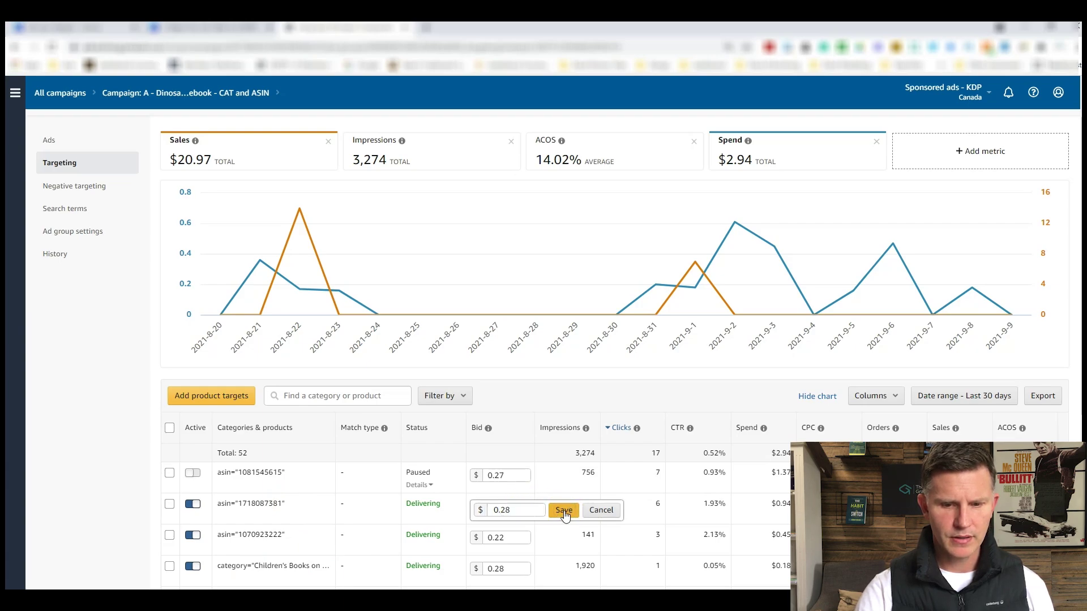